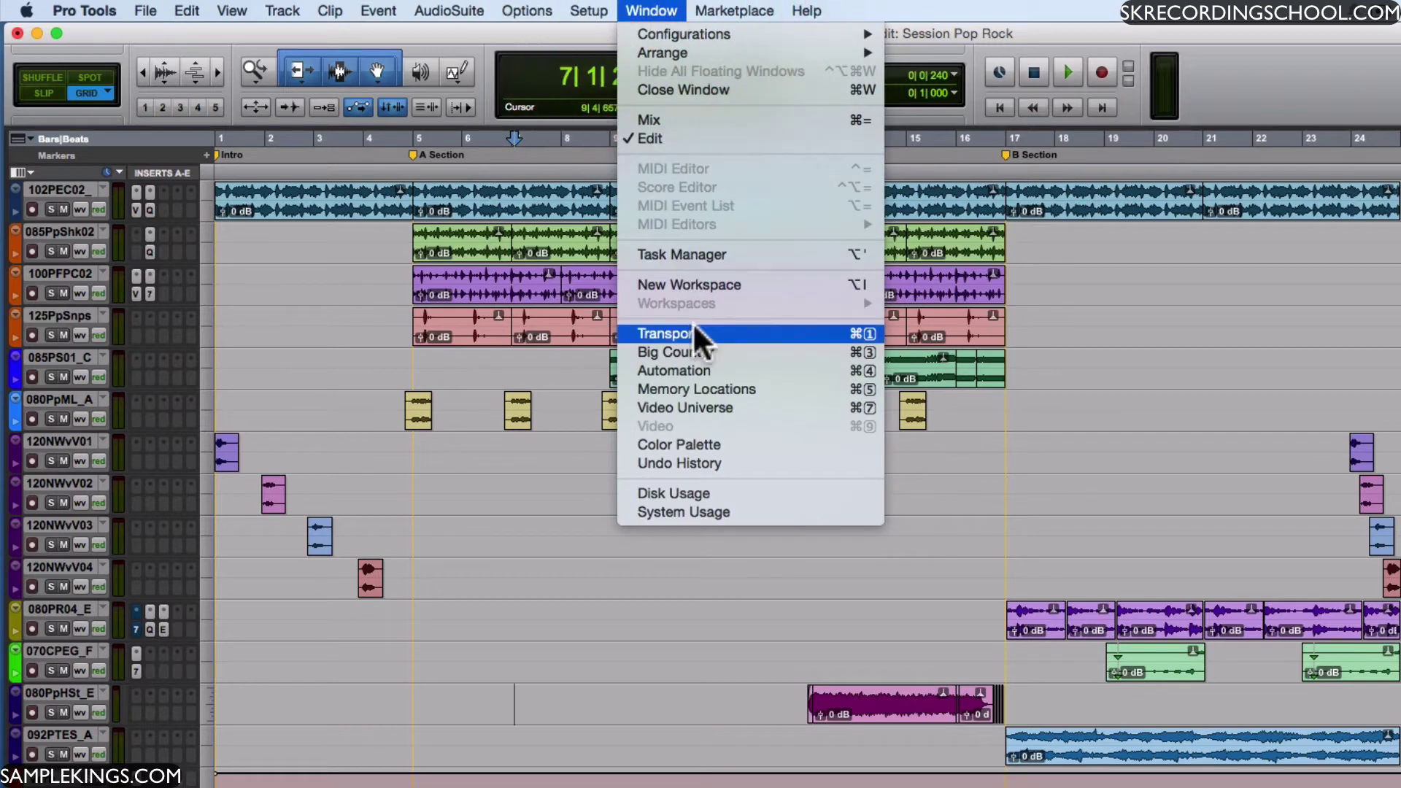
- Show the Transport window and try out its playback, stop and record-ready controls from the current position
{"action": "left_click", "coordinate": [695, 334]}
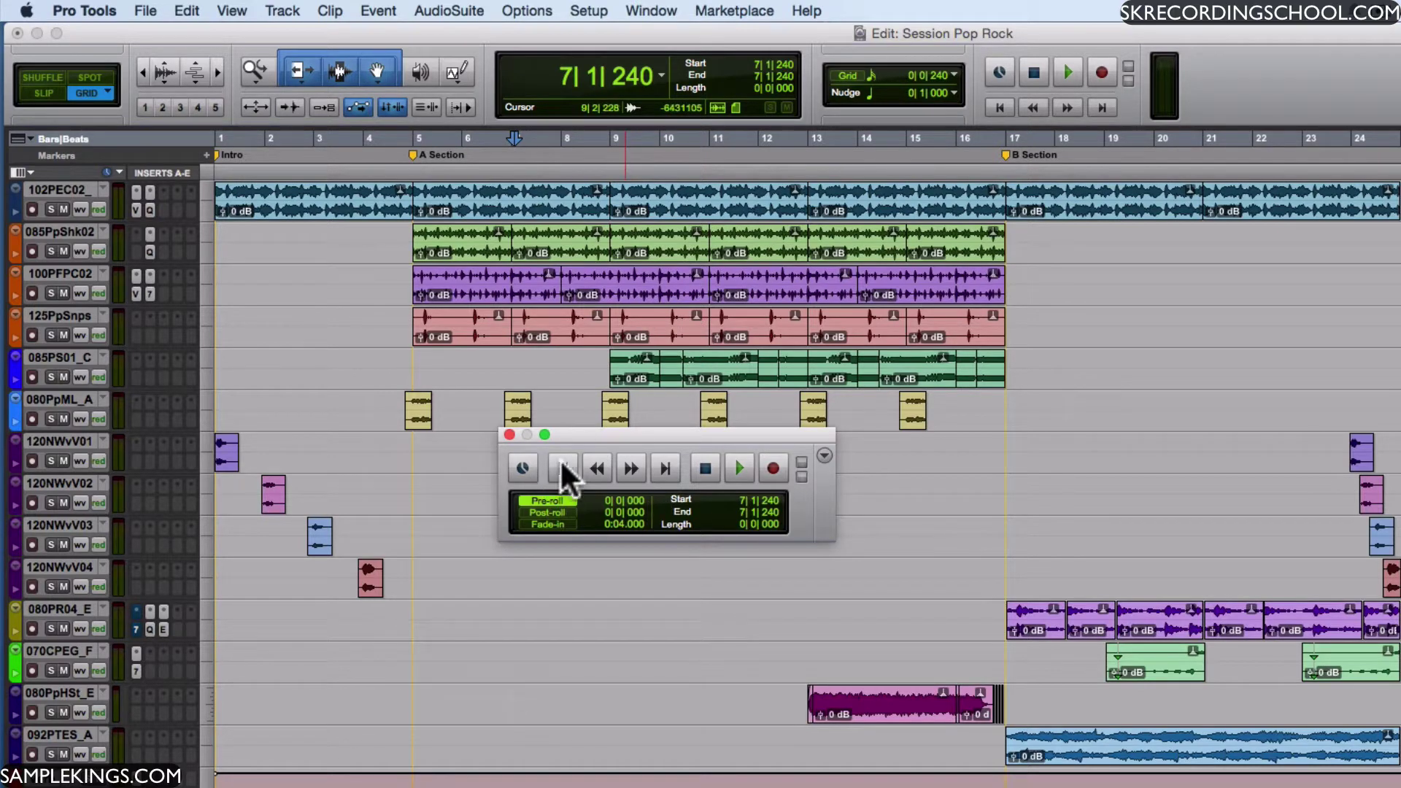
{"action": "left_click", "coordinate": [740, 469]}
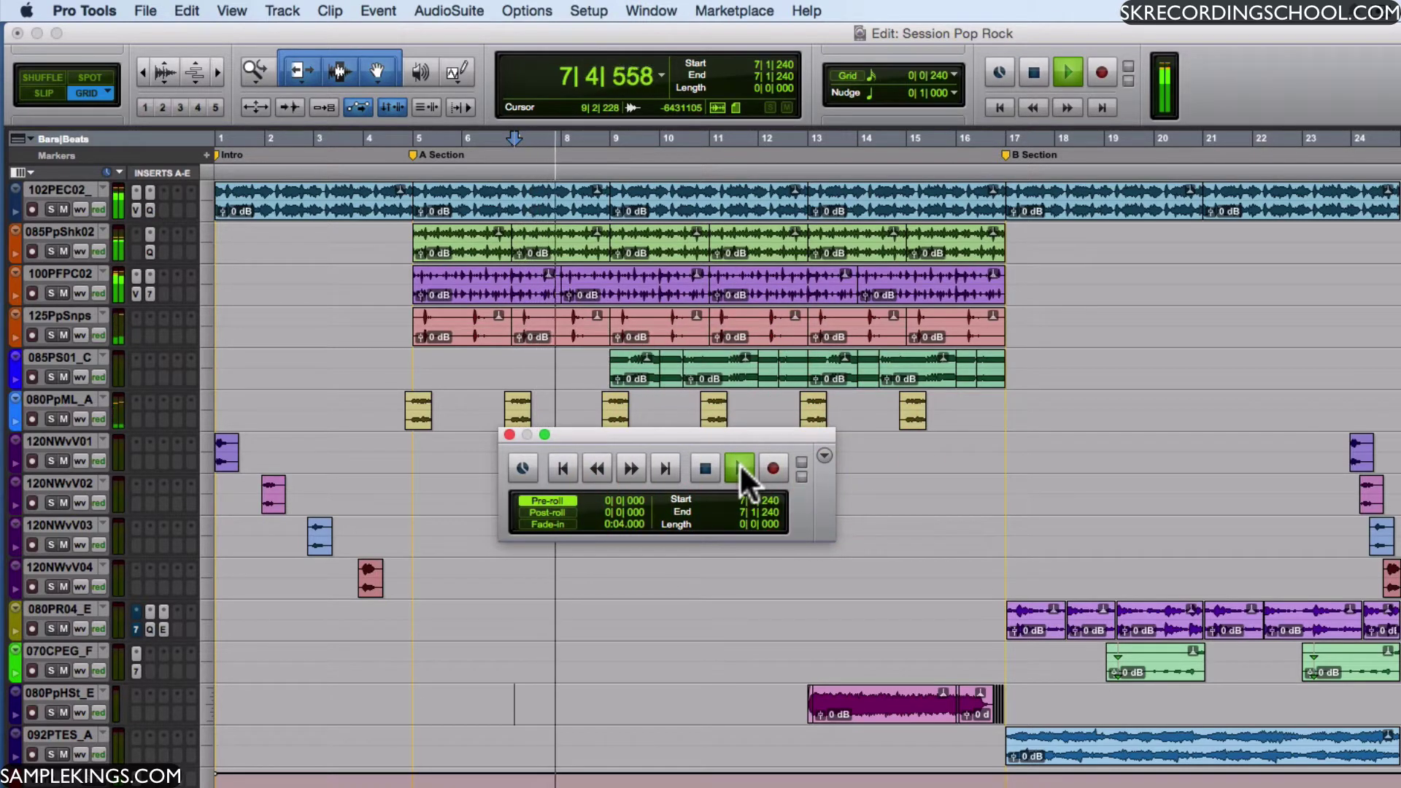
{"action": "left_click", "coordinate": [702, 468]}
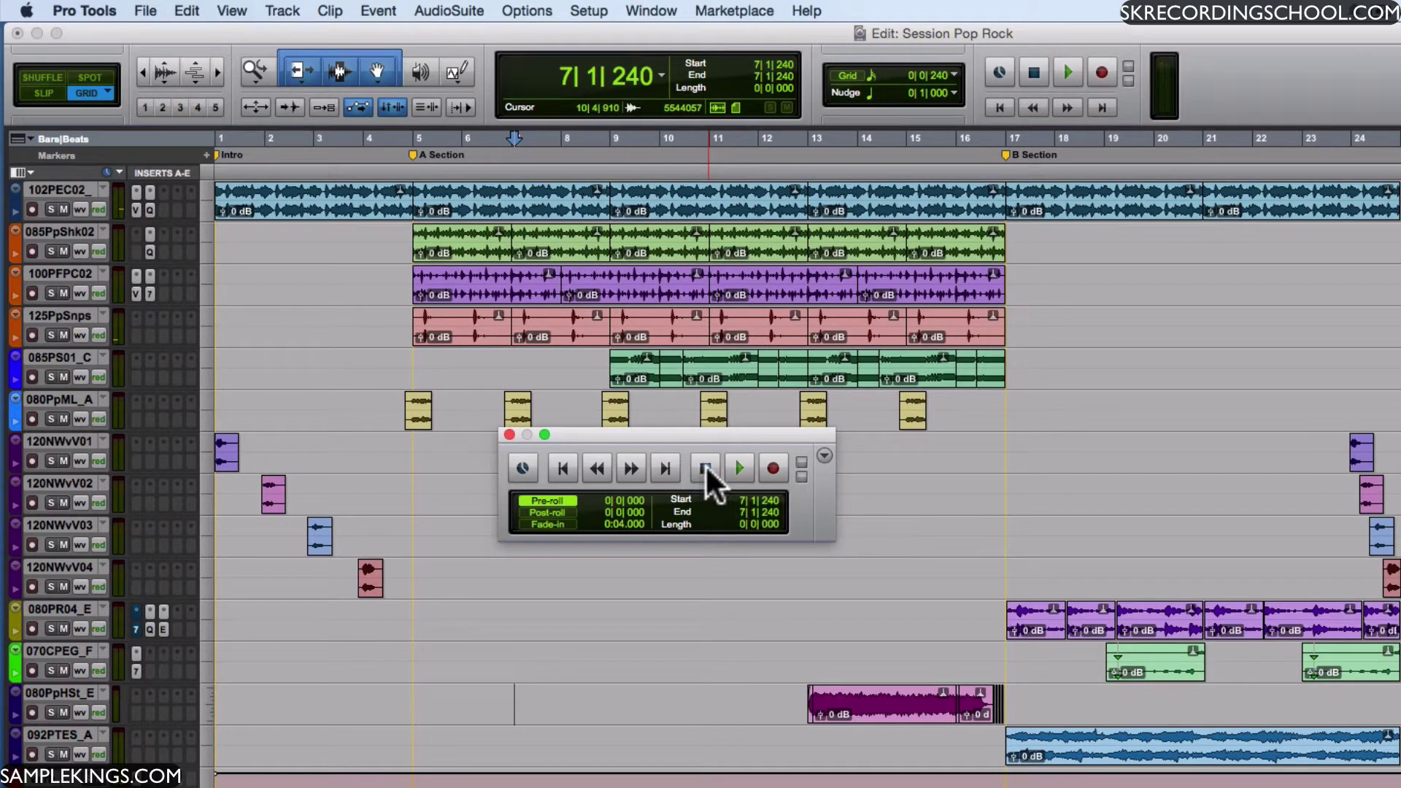
{"action": "left_click", "coordinate": [772, 467]}
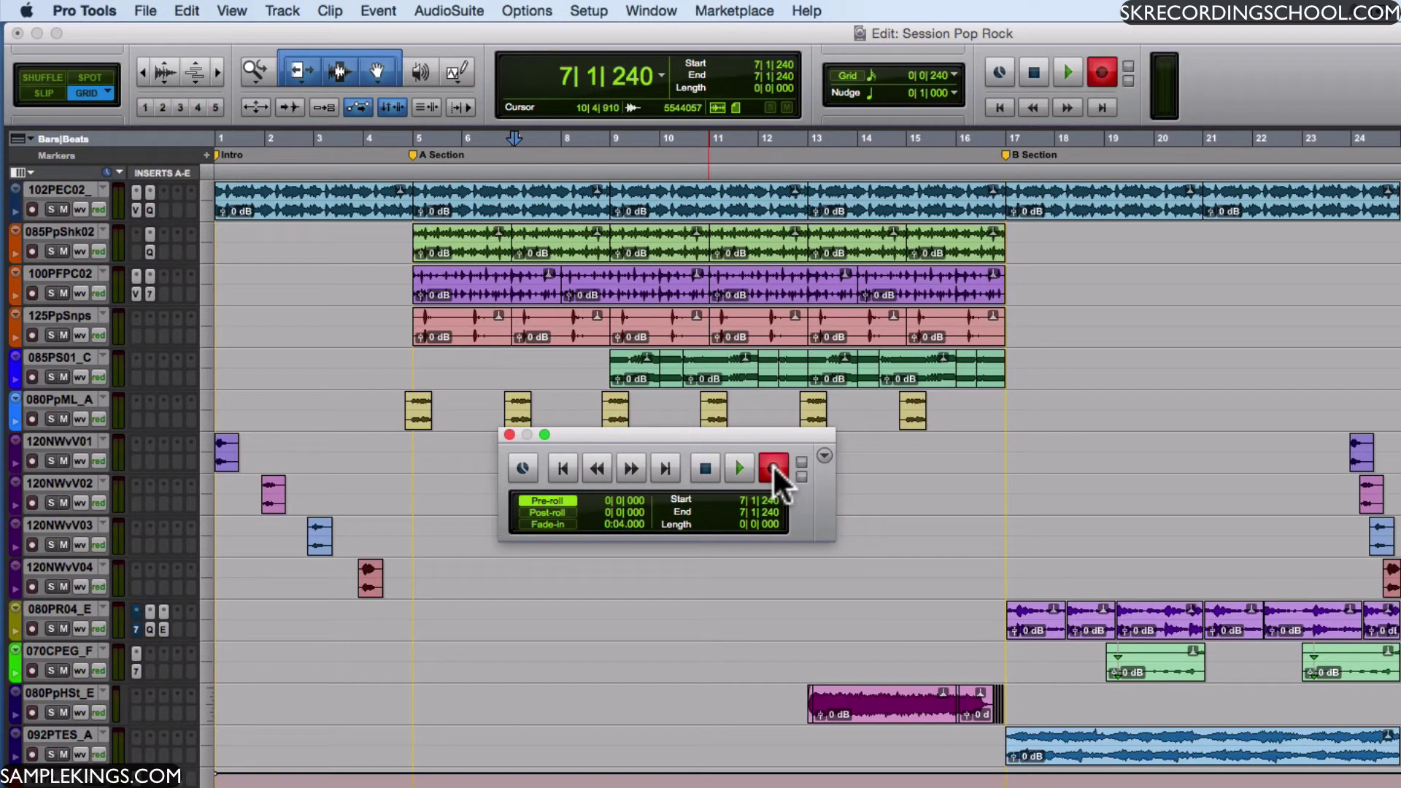
{"action": "left_click", "coordinate": [773, 467]}
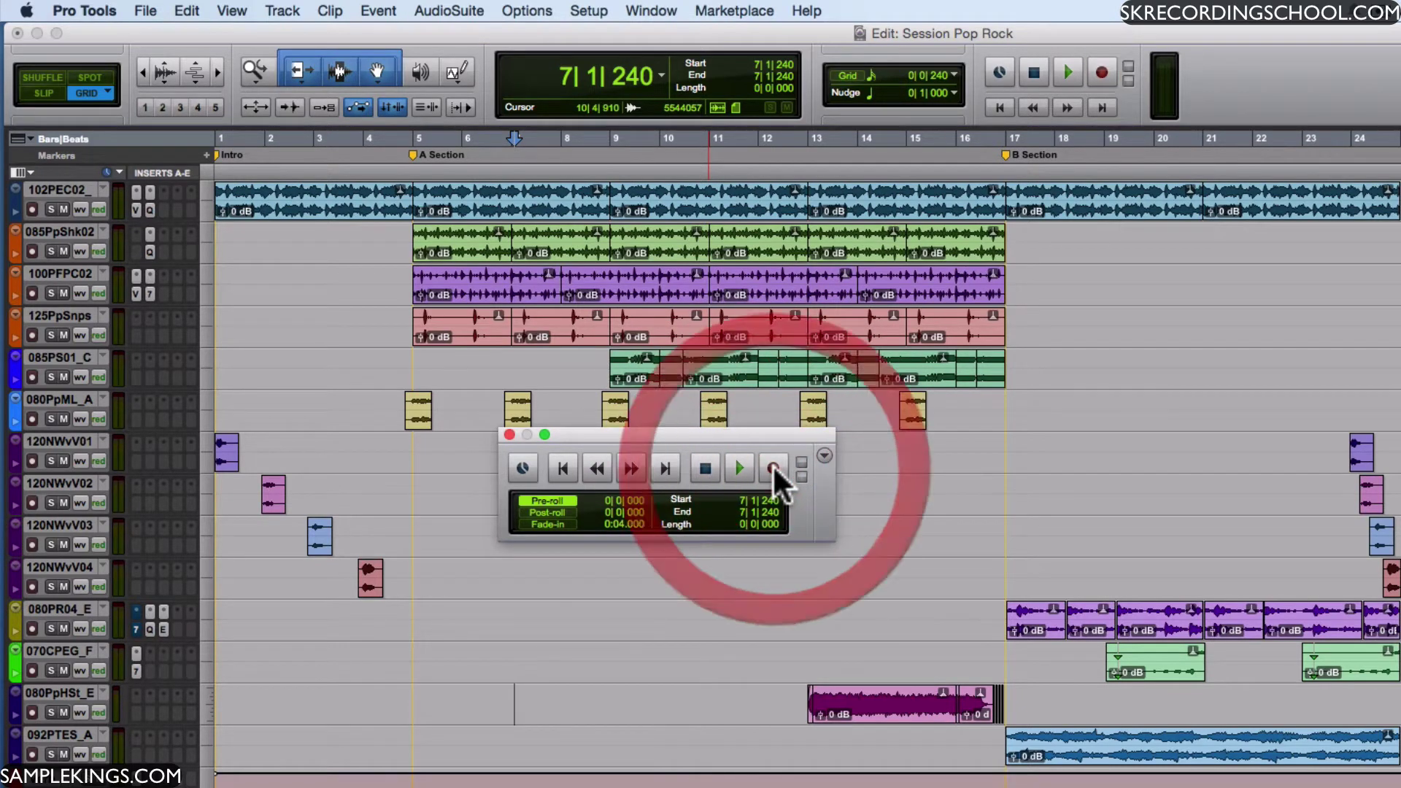
- Jump to the end of the session, return to its start and play briefly from there
{"action": "left_click", "coordinate": [664, 468]}
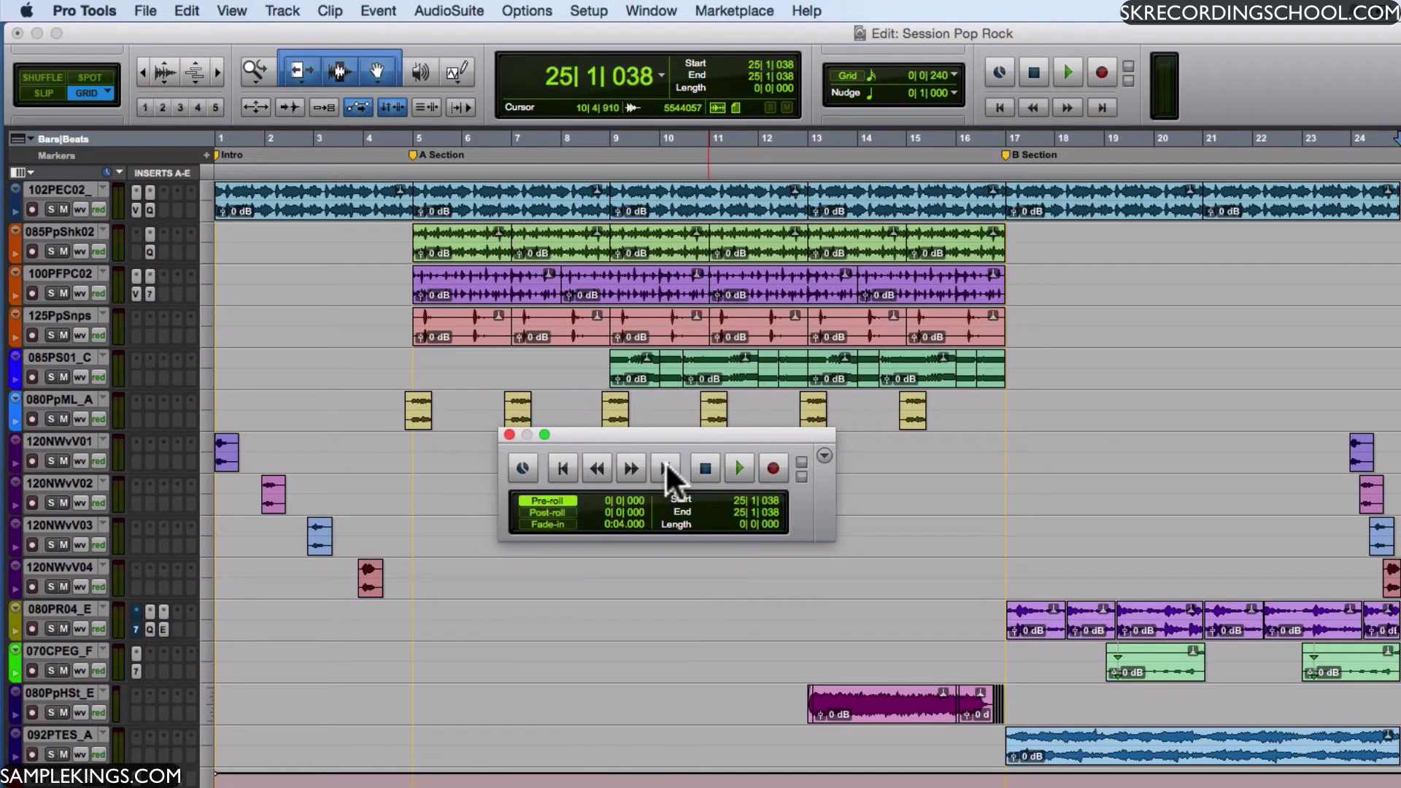
{"action": "left_click", "coordinate": [559, 469]}
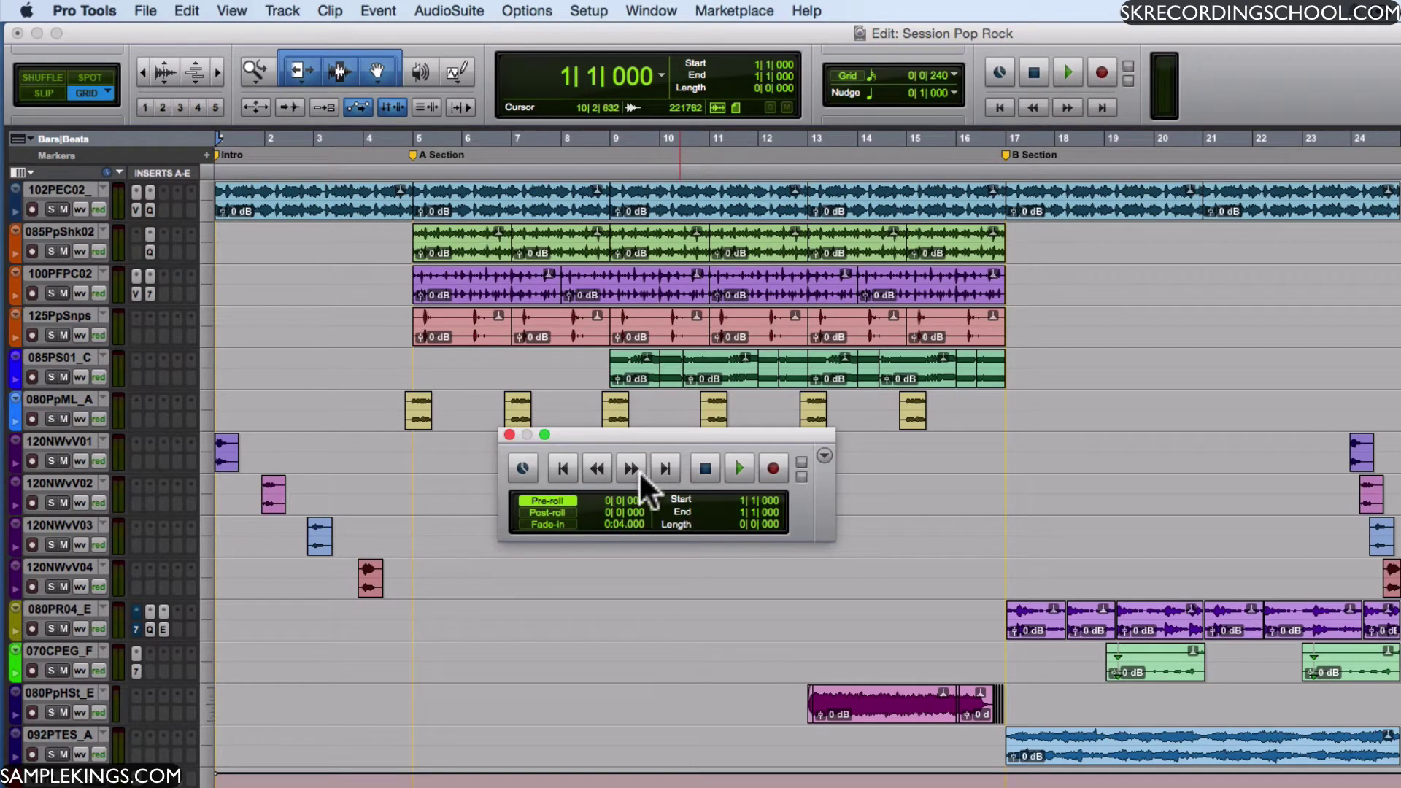
{"action": "left_click", "coordinate": [739, 460]}
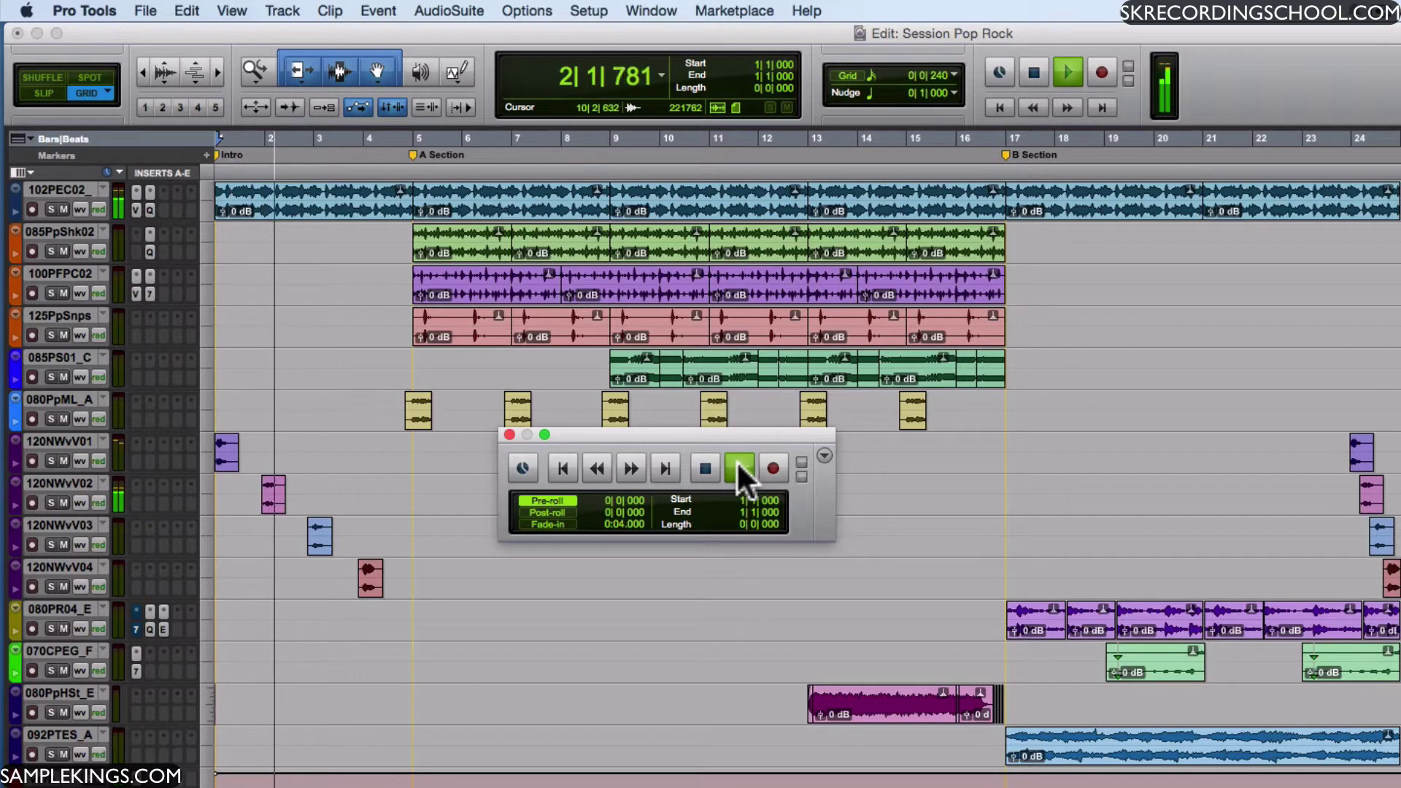
{"action": "left_click", "coordinate": [704, 467]}
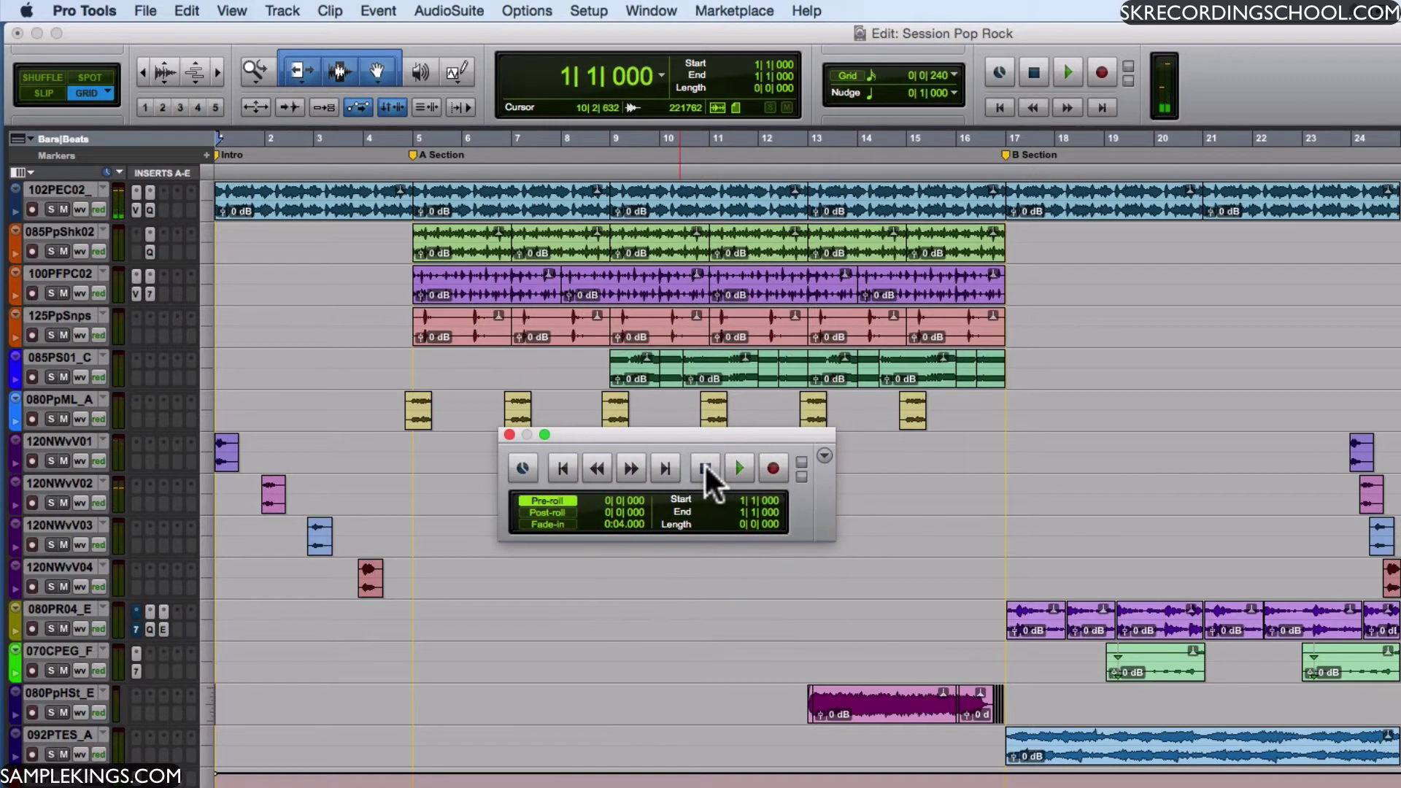
- Try rewinding and fast-forwarding the playback position through the opening bars
{"action": "left_click", "coordinate": [594, 466]}
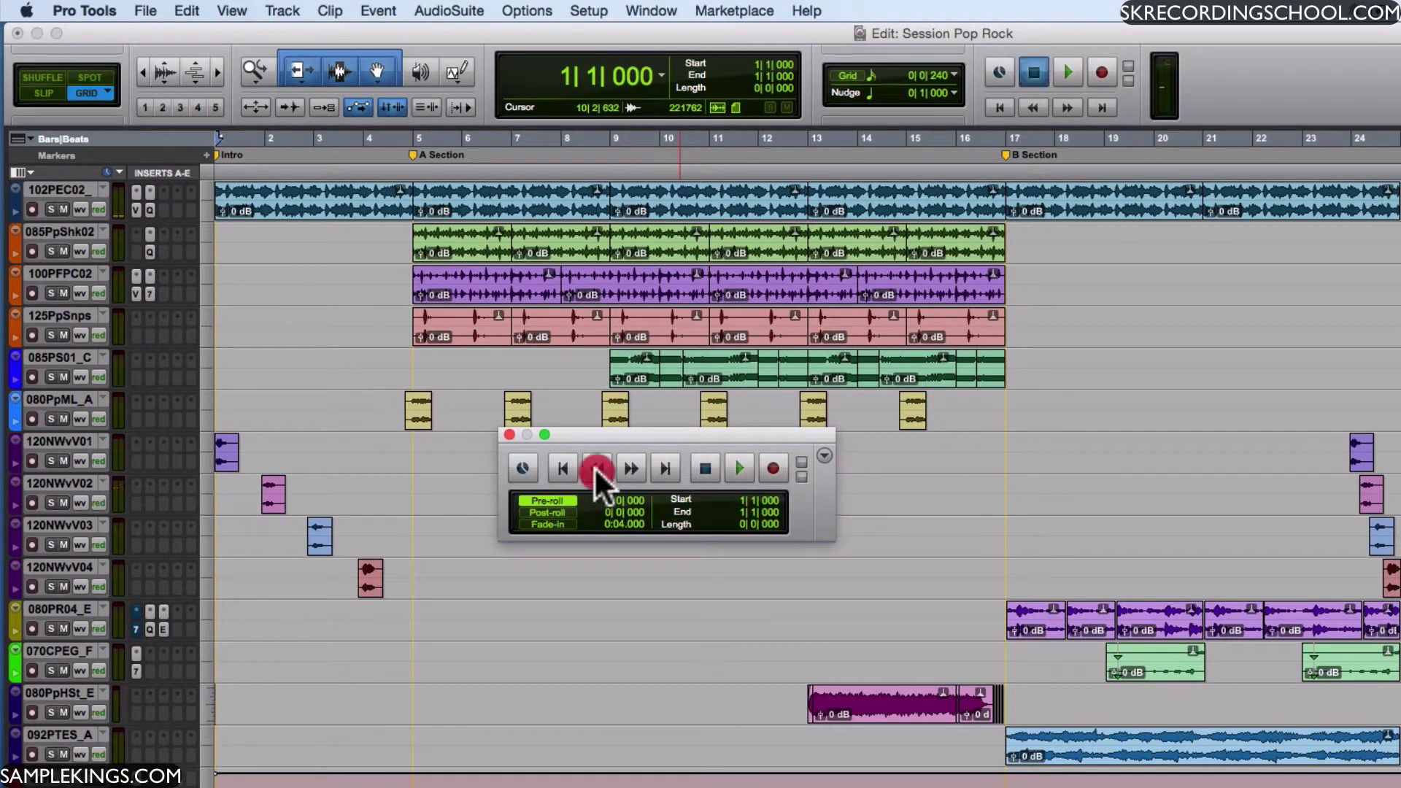
{"action": "left_click", "coordinate": [627, 461]}
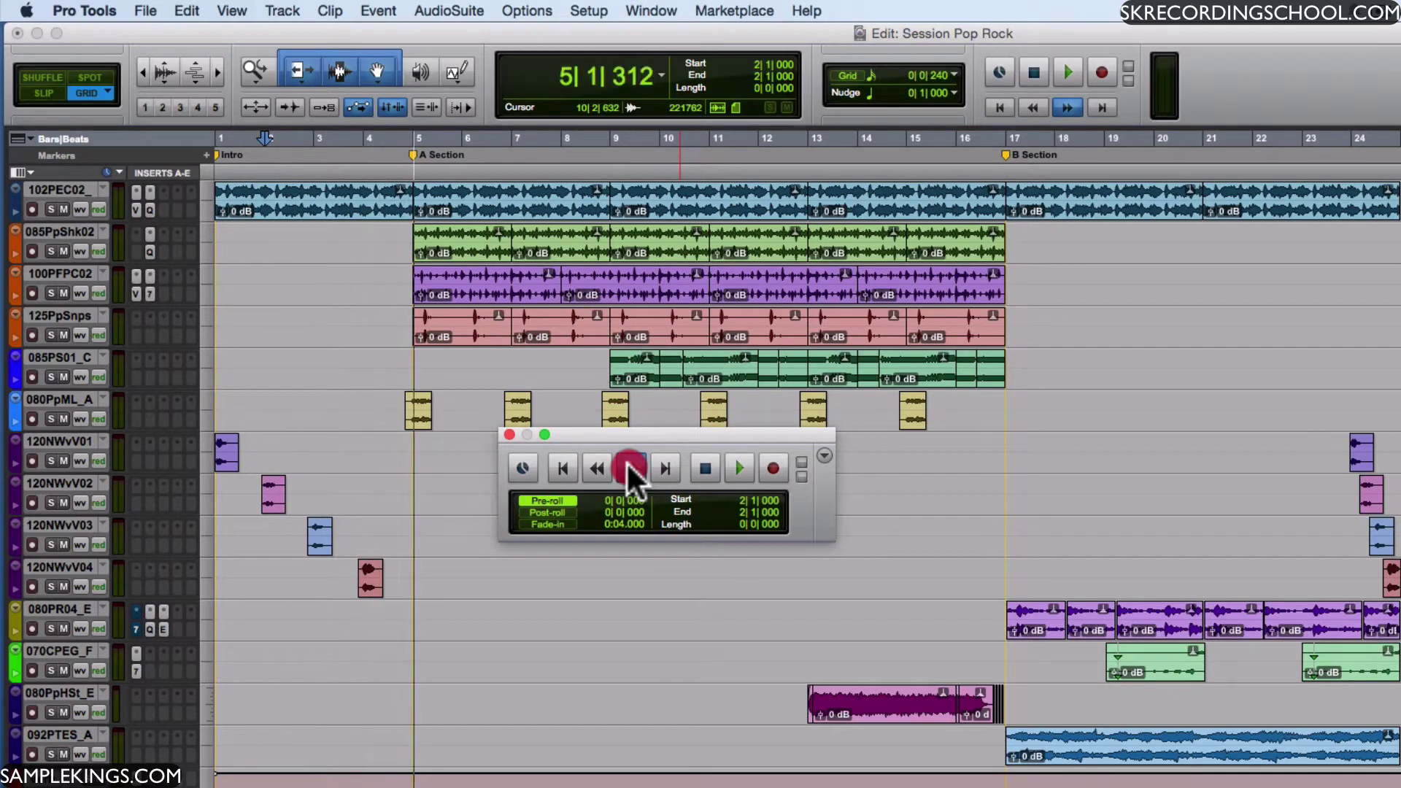
{"action": "left_click_drag", "start_coordinate": [626, 461], "coordinate": [595, 458]}
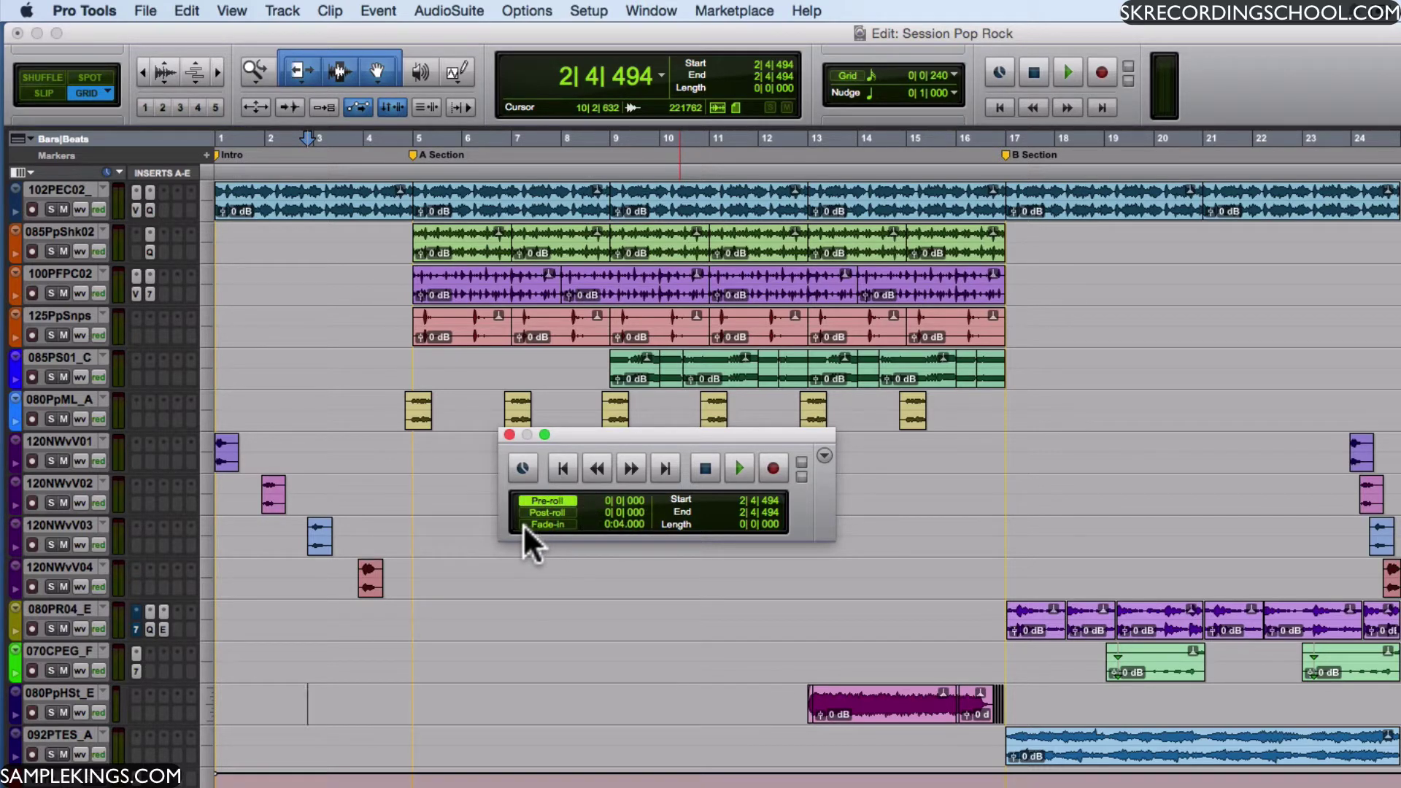
- Select all the 100PFPC02 clips from bar 5 to bar 17 and audition them with a 1-bar pre-roll
{"action": "left_click", "coordinate": [464, 299]}
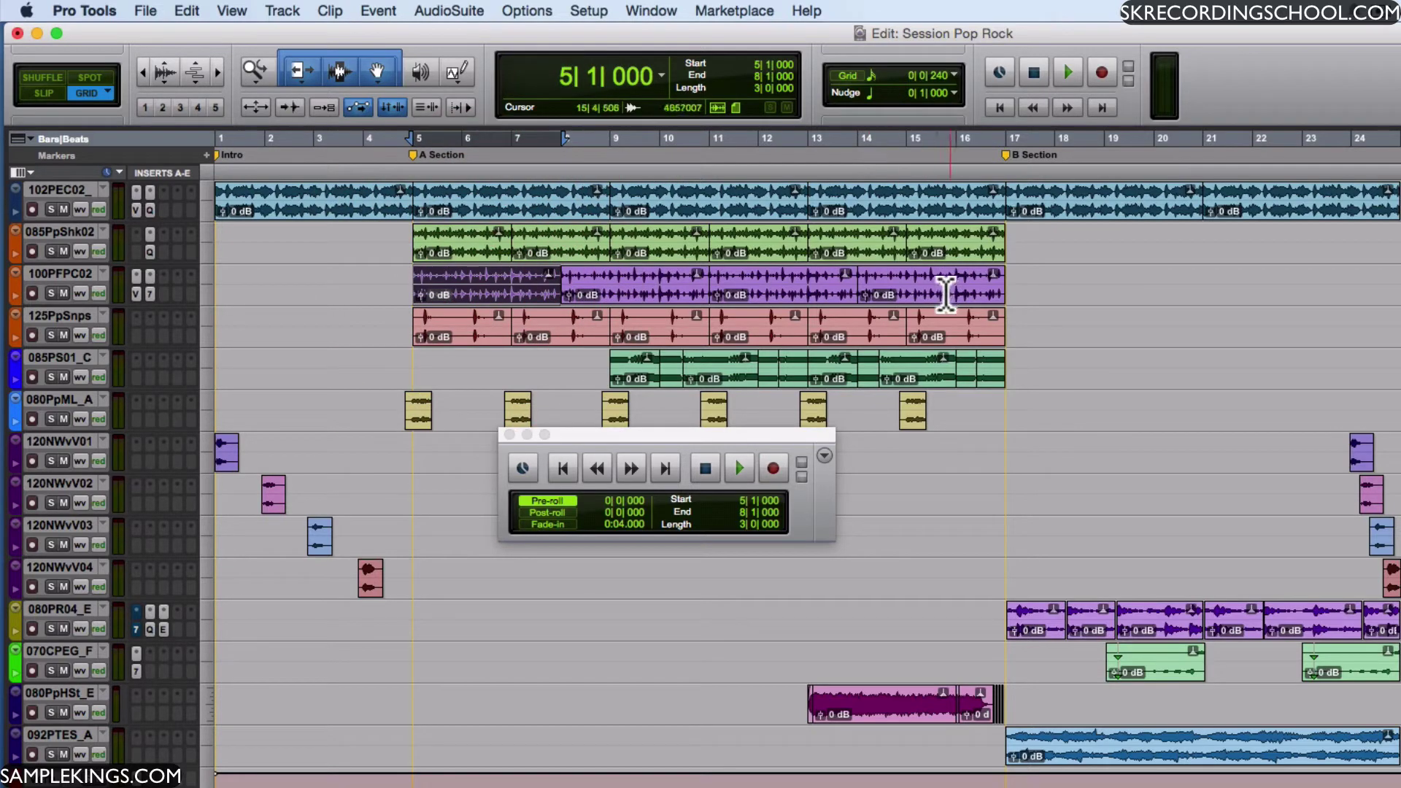
{"action": "left_click", "coordinate": [944, 307], "text": "shift"}
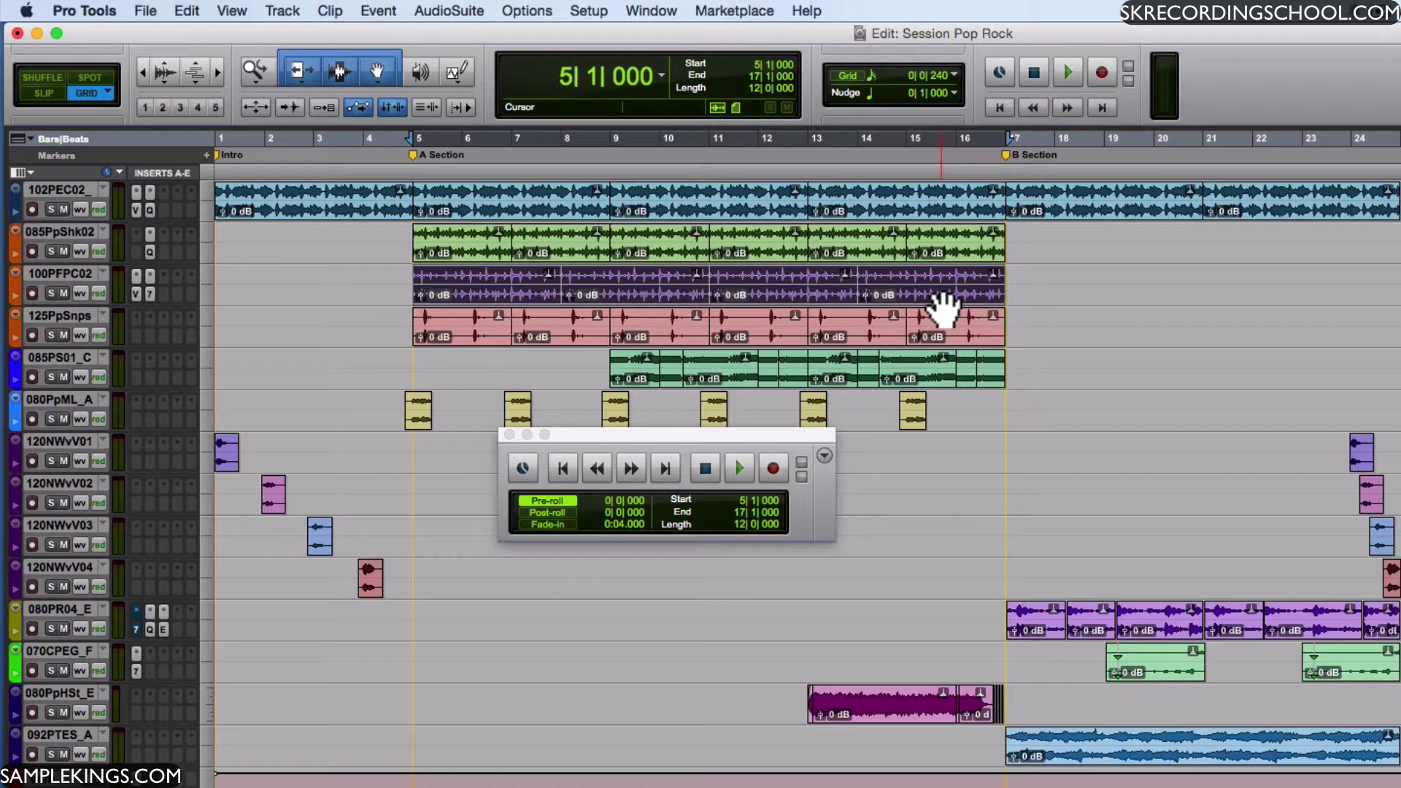
{"action": "left_click", "coordinate": [605, 503]}
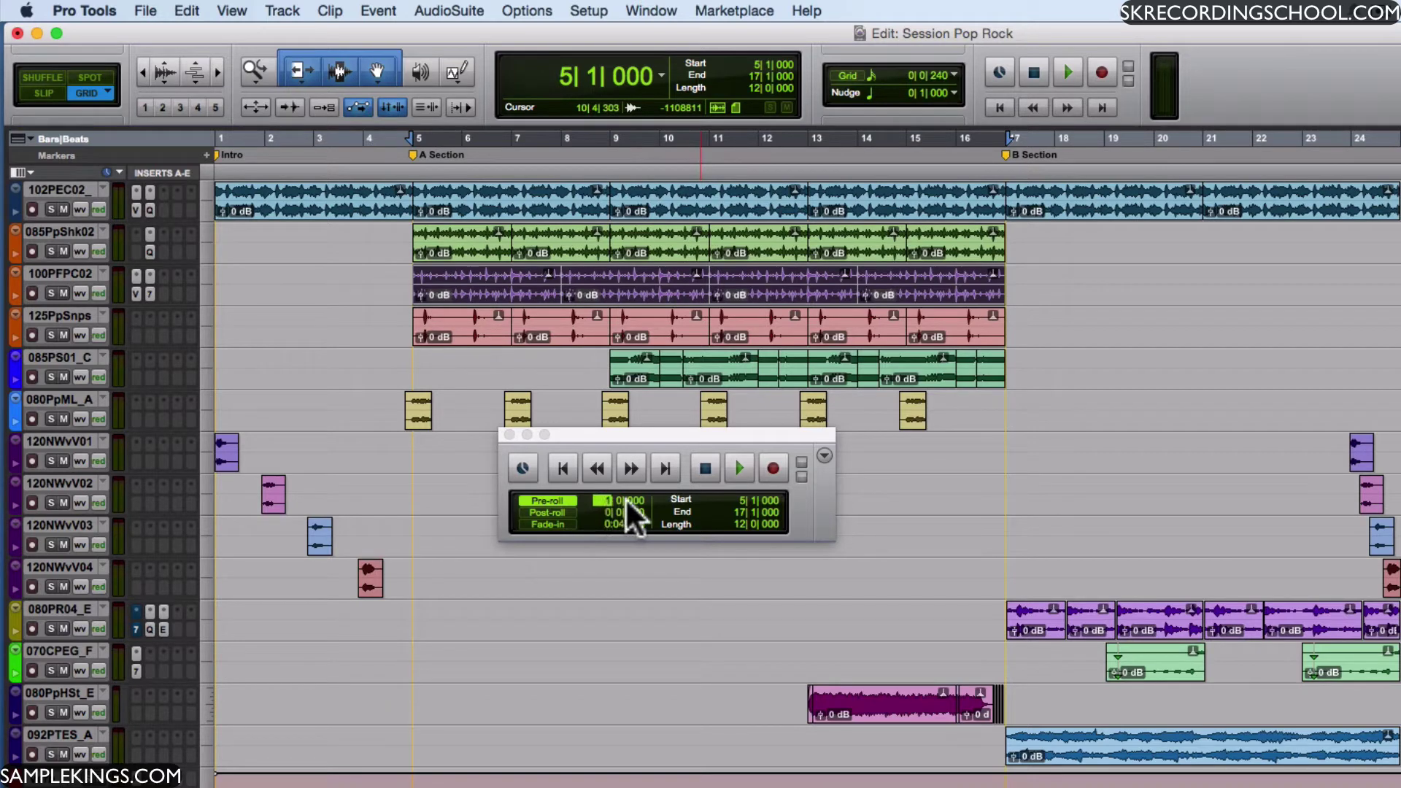
{"action": "type", "text": "0"}
{"action": "left_click", "coordinate": [740, 468]}
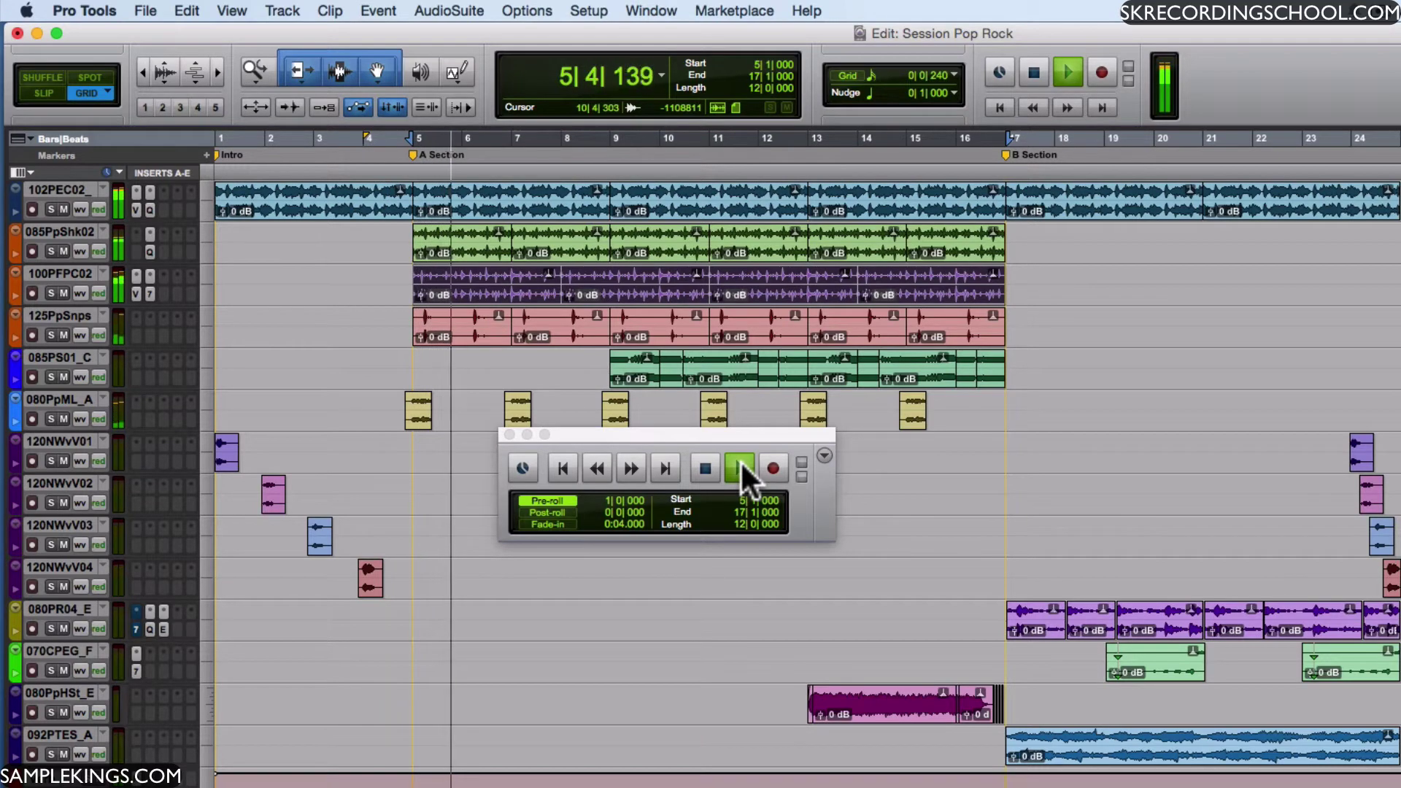
{"action": "left_click", "coordinate": [705, 468]}
- Set the pre-roll to 0 bars and briefly play the selection for comparison
{"action": "left_click", "coordinate": [603, 501]}
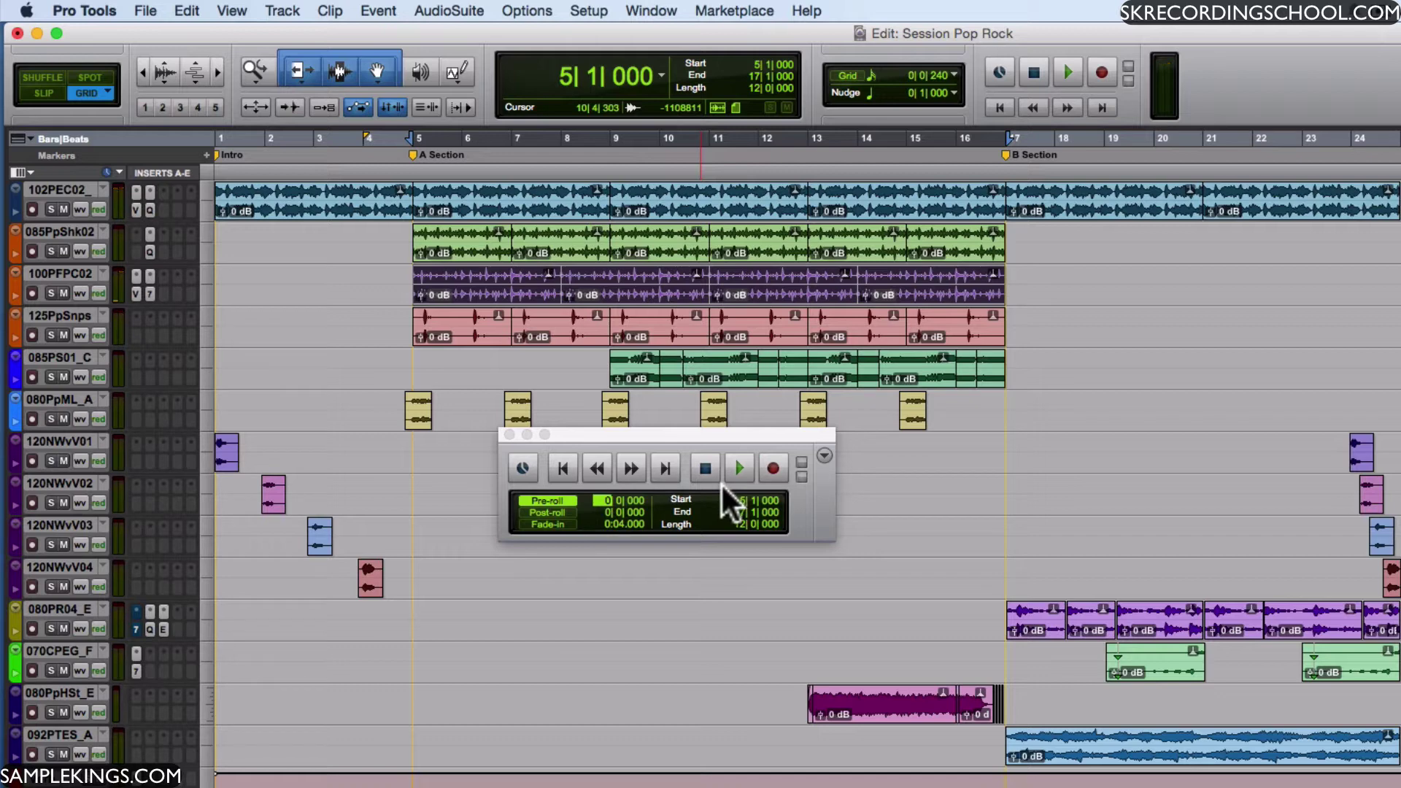
{"action": "key", "text": "Return"}
{"action": "left_click", "coordinate": [737, 466]}
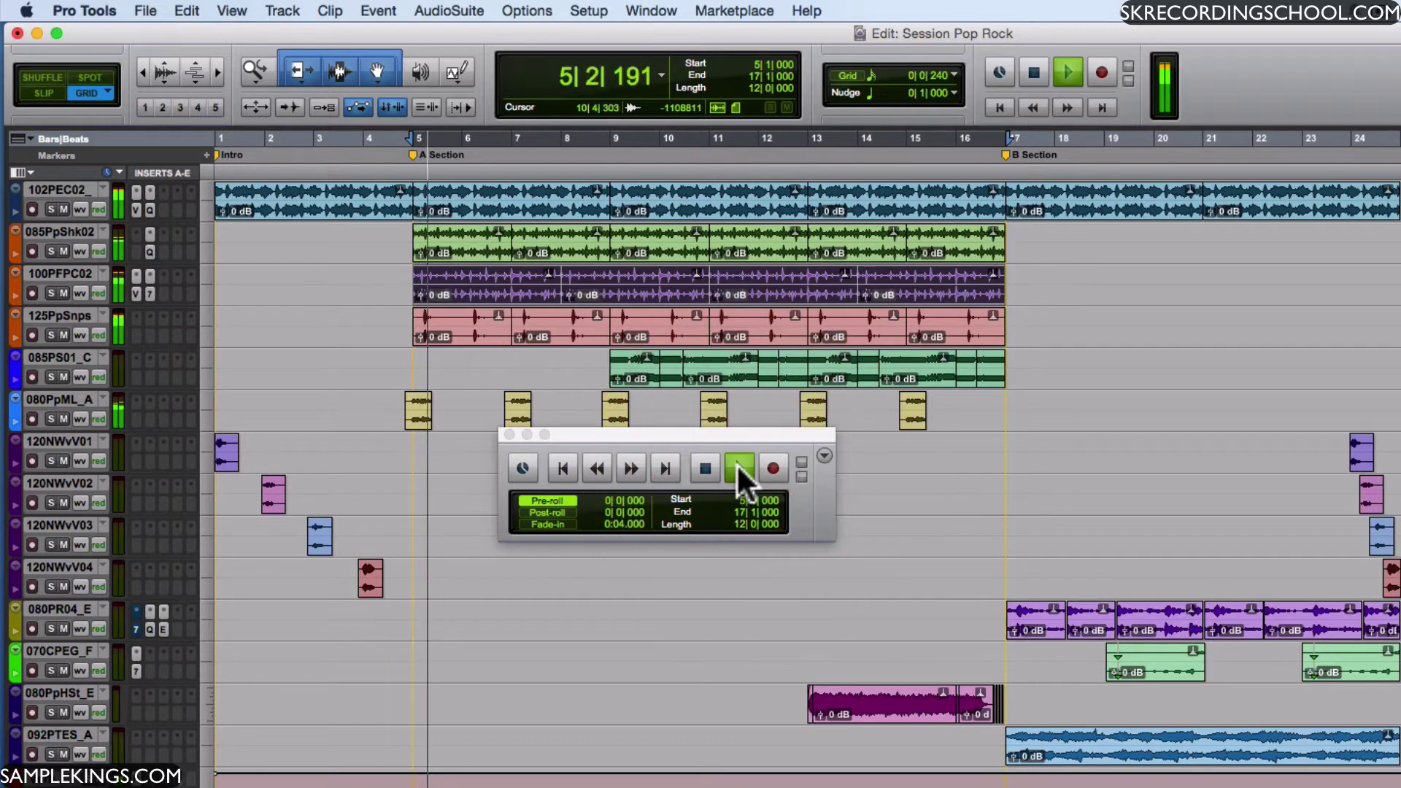
{"action": "left_click", "coordinate": [705, 471]}
- Set the pre-roll to 1 bar and enable post-roll with a length of 1 bar
{"action": "left_click", "coordinate": [606, 501]}
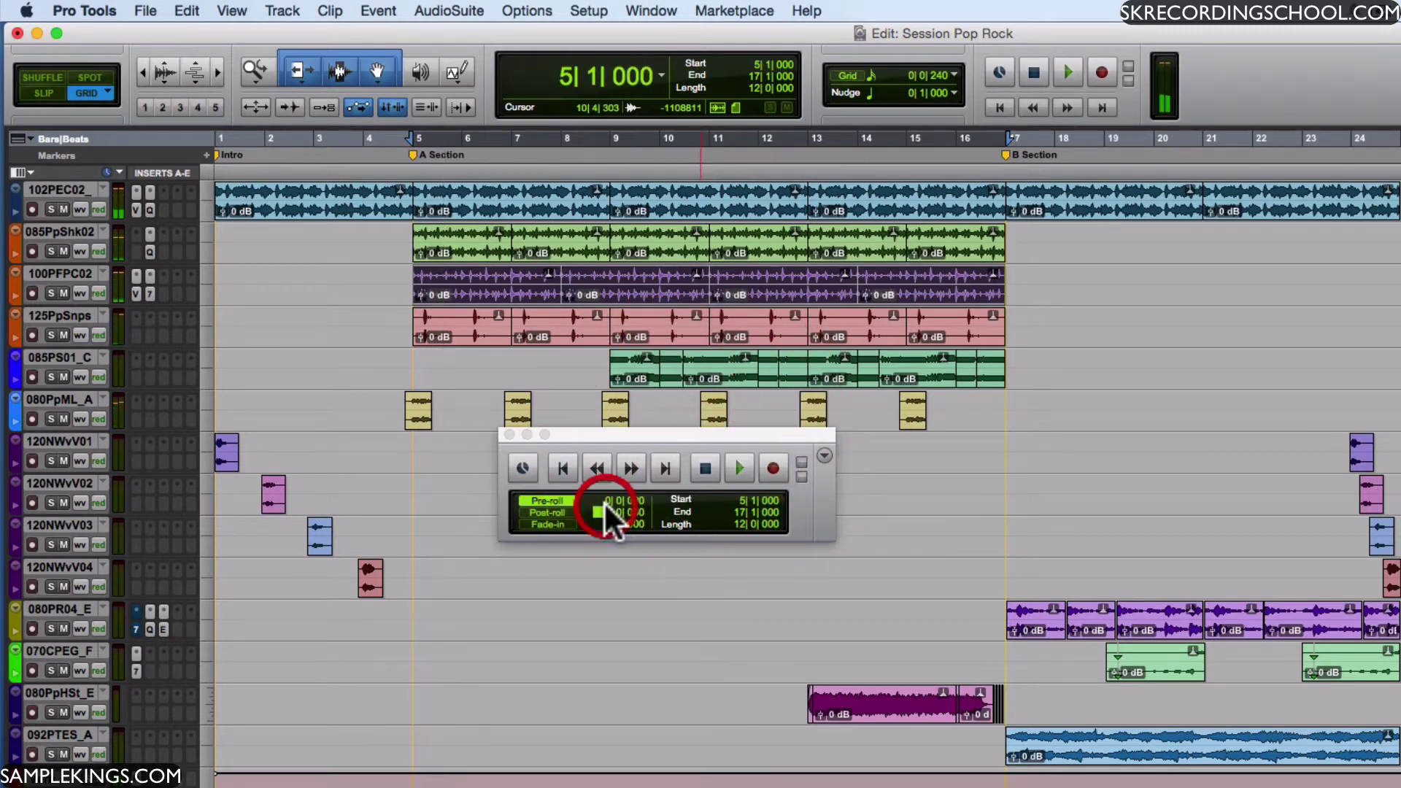
{"action": "left_click", "coordinate": [603, 501]}
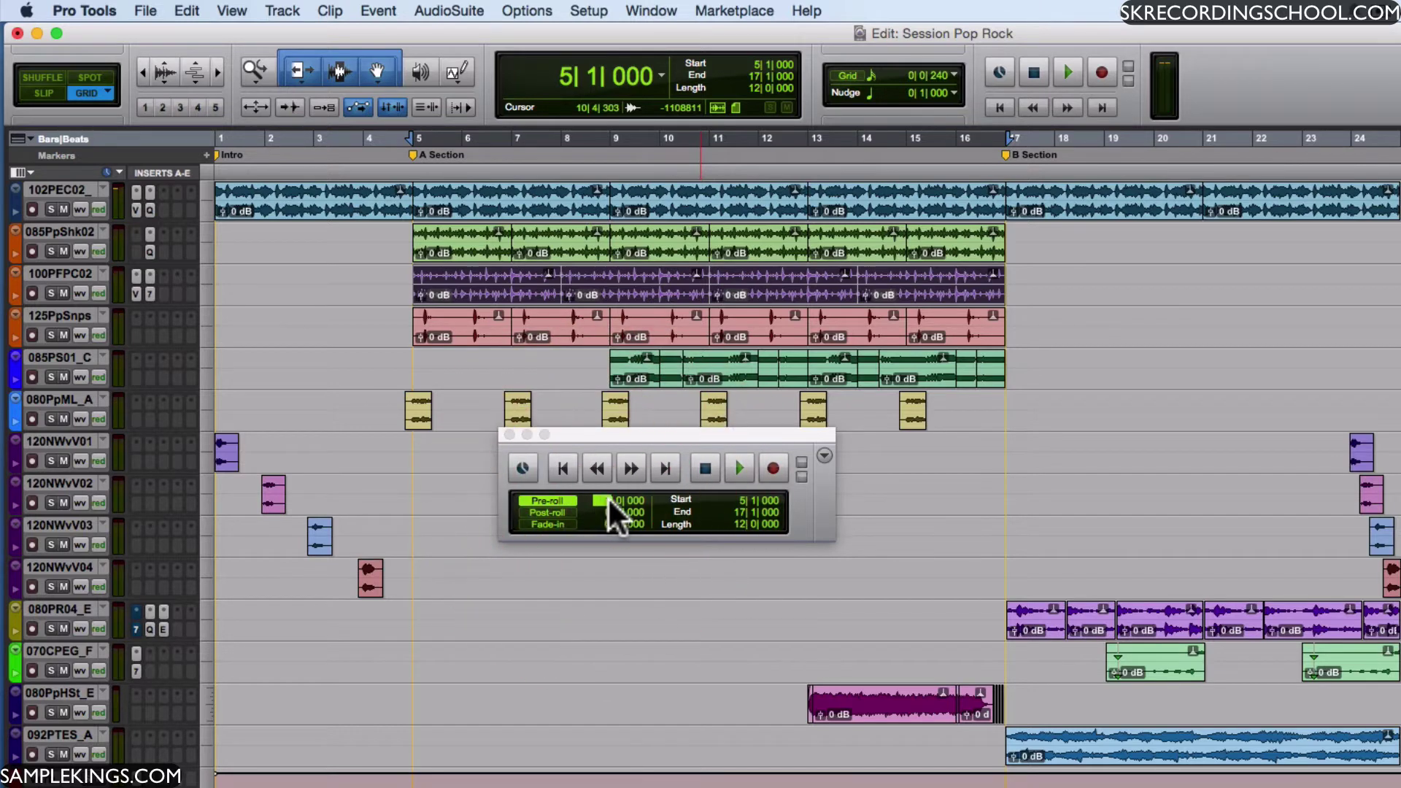
{"action": "key", "text": "Return"}
{"action": "left_click", "coordinate": [550, 510]}
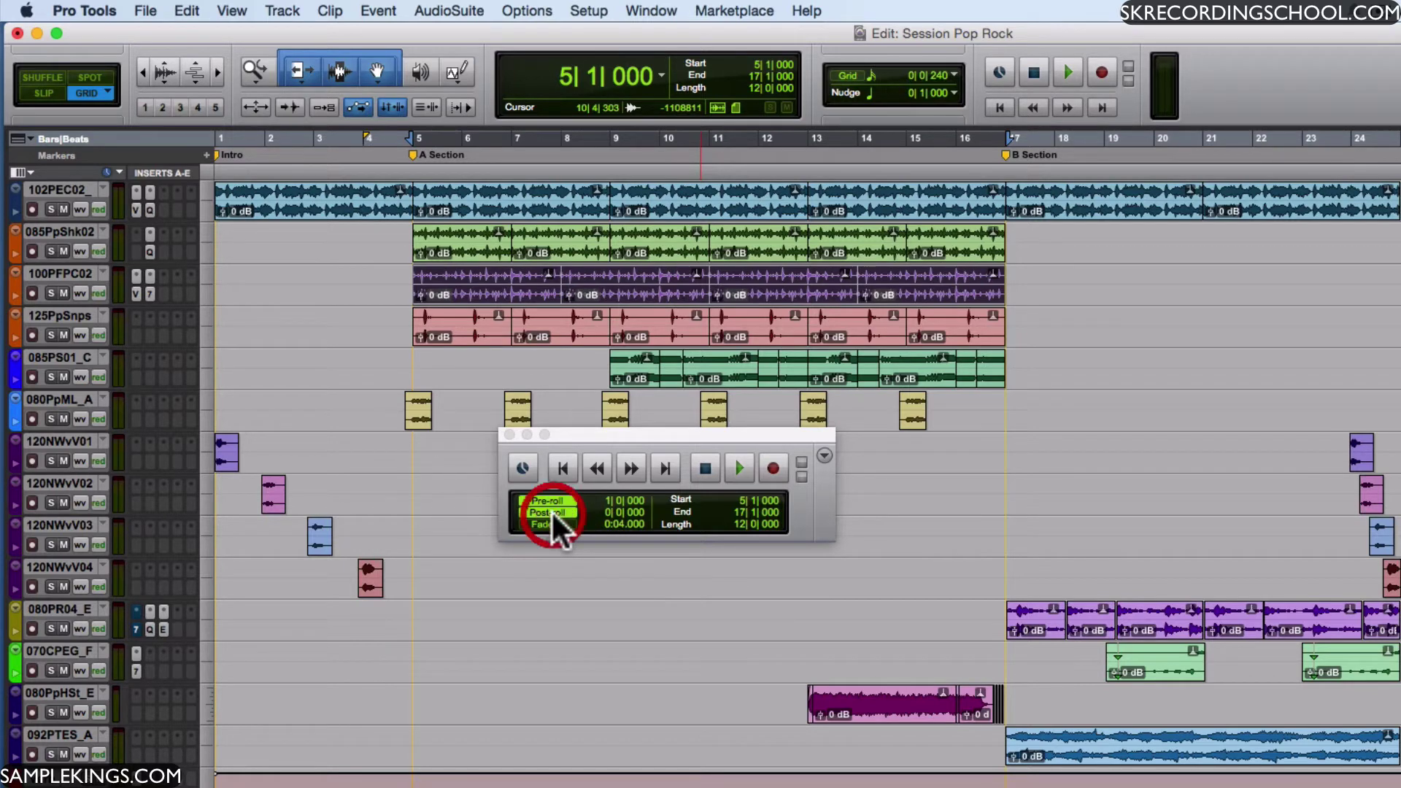
{"action": "left_click", "coordinate": [606, 508]}
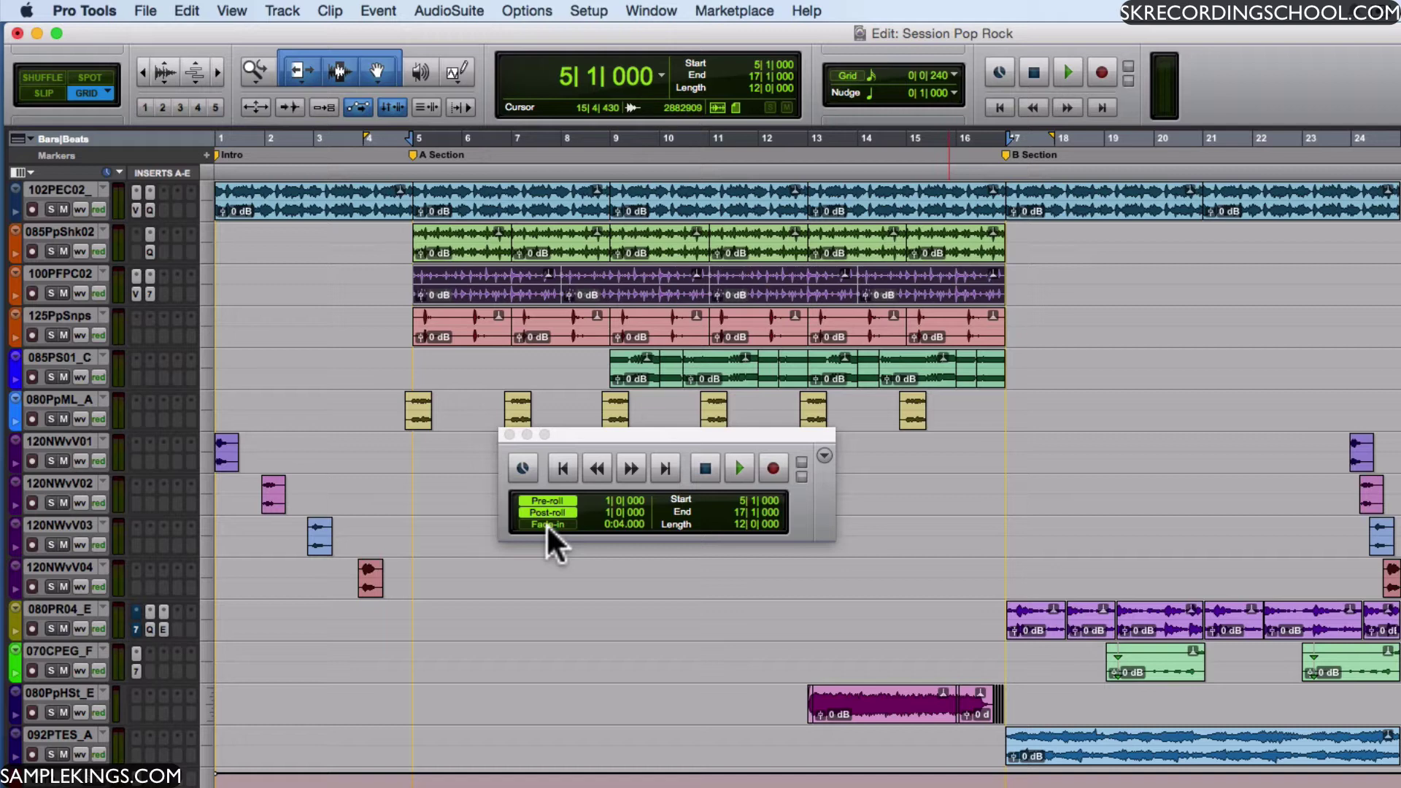
- Enable the playback fade-in, auditioning the selection both without and with it
{"action": "key", "text": "space"}
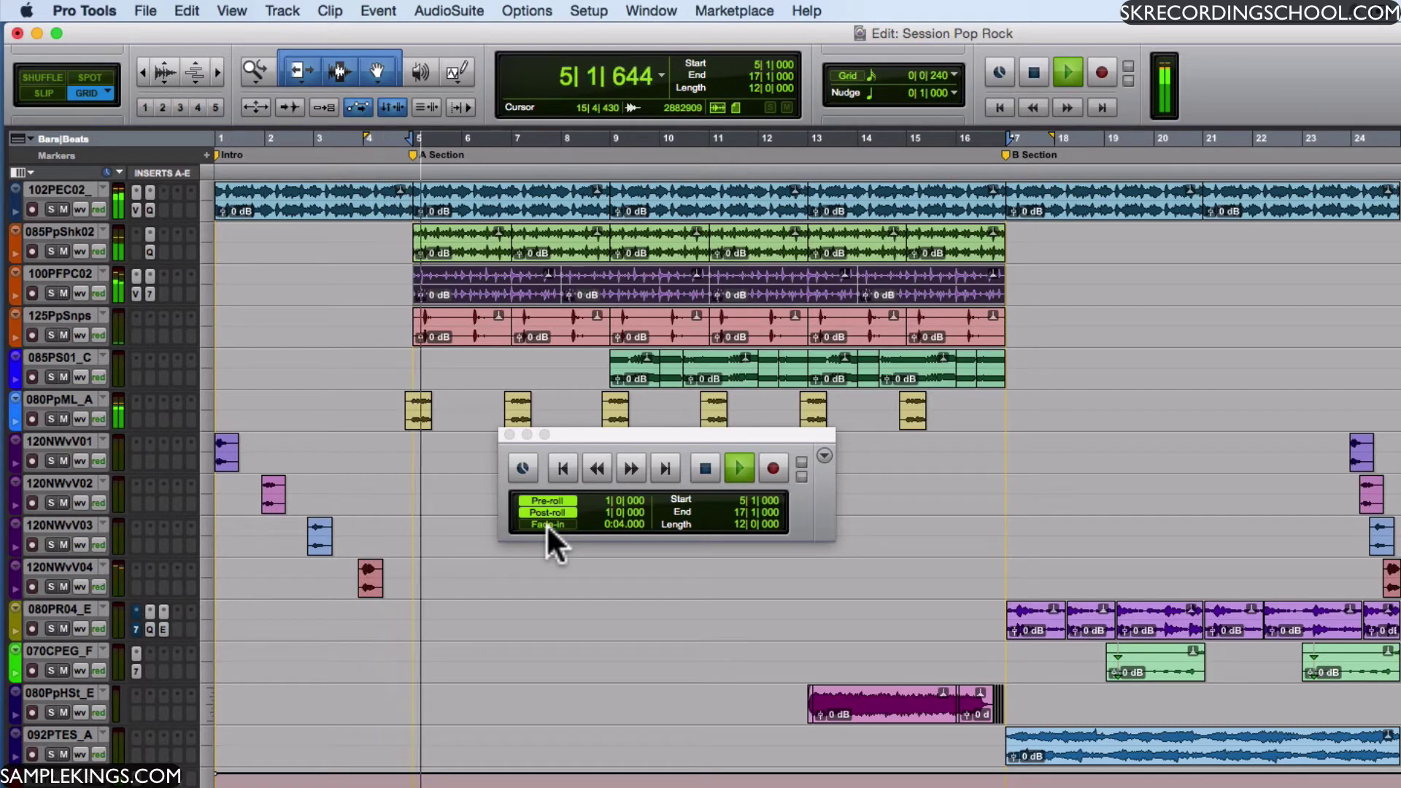
{"action": "key", "text": "space"}
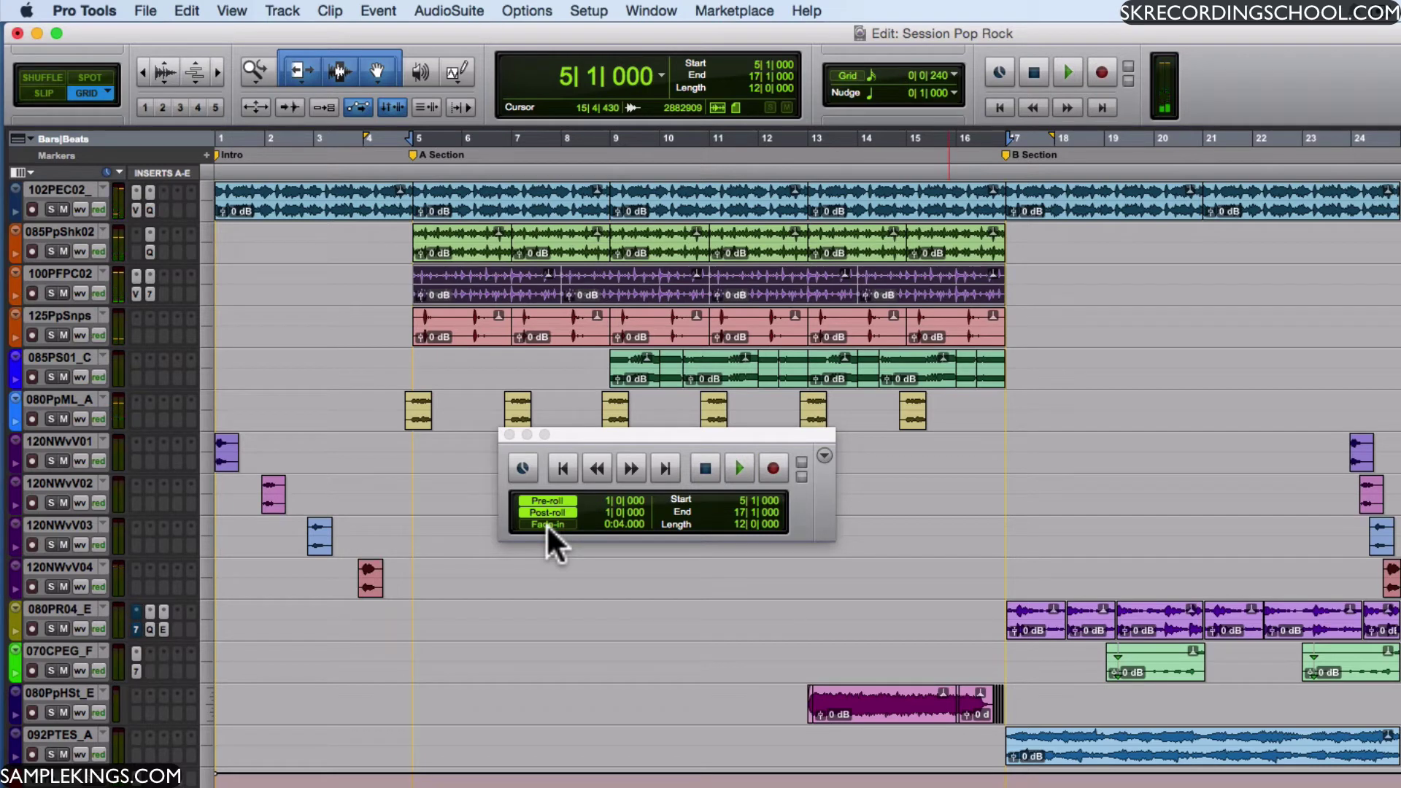
{"action": "left_click", "coordinate": [547, 525]}
{"action": "key", "text": "space"}
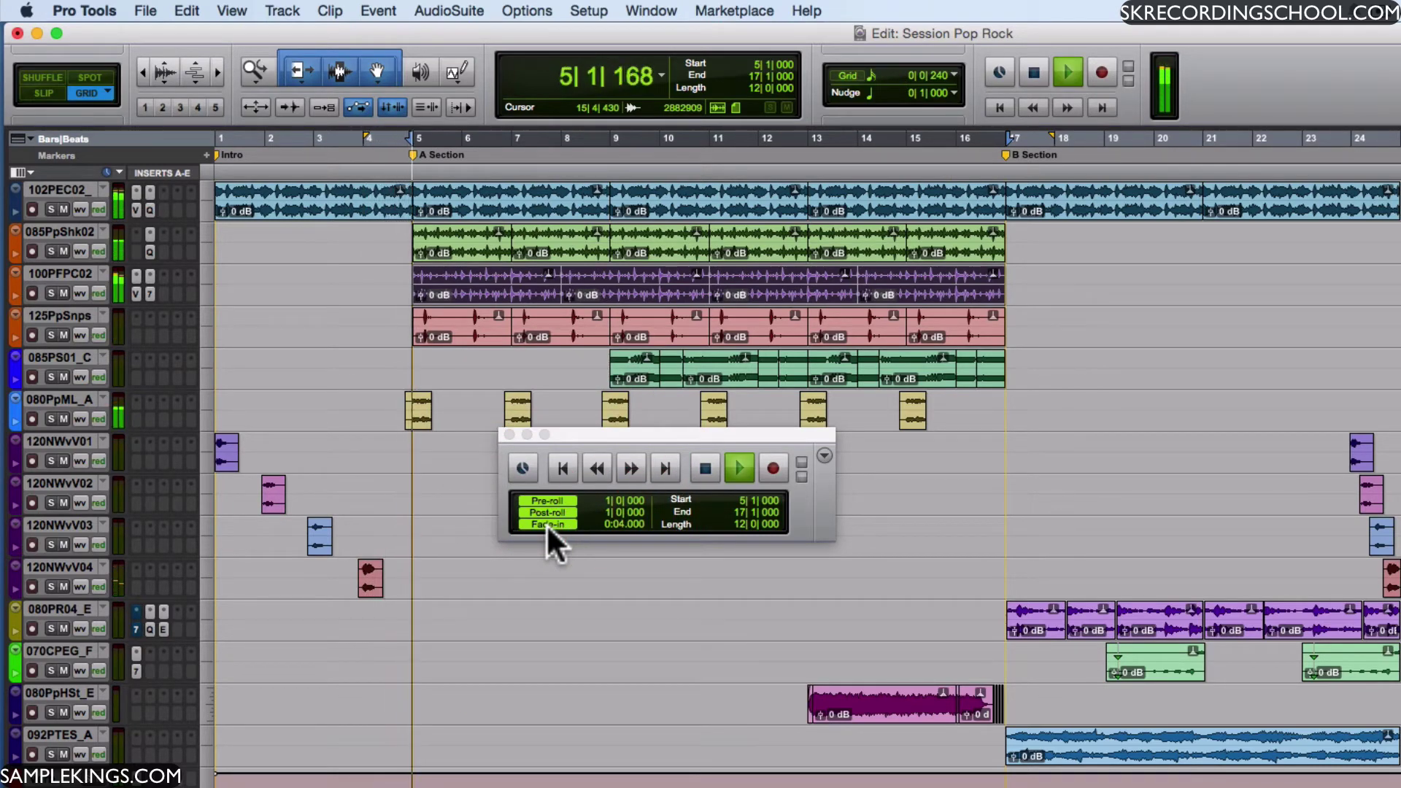
{"action": "key", "text": "space"}
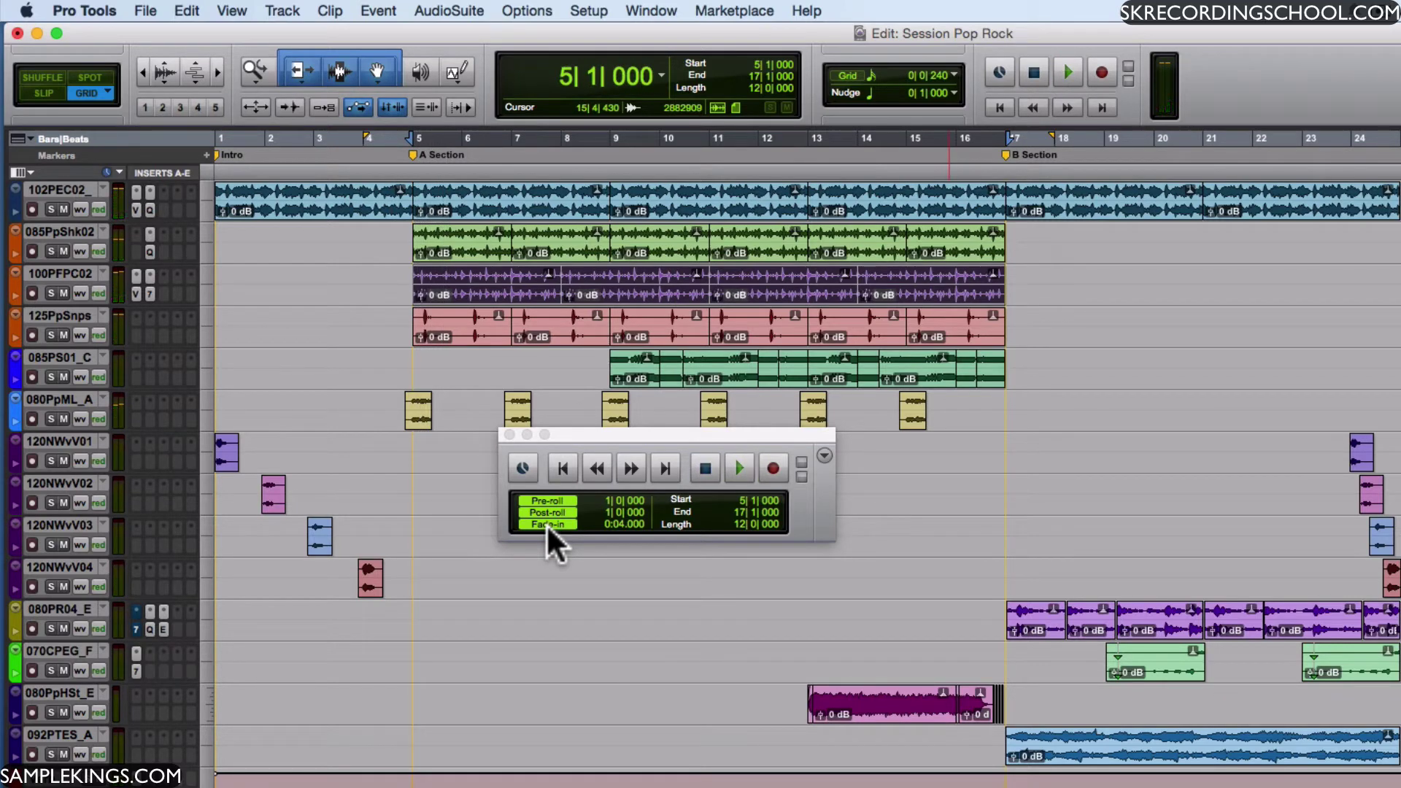
- Toggle the Transport's online status on and off, and expand the Transport window to show all its sections
{"action": "left_click", "coordinate": [520, 467]}
{"action": "left_click", "coordinate": [521, 468]}
{"action": "left_click", "coordinate": [824, 456]}
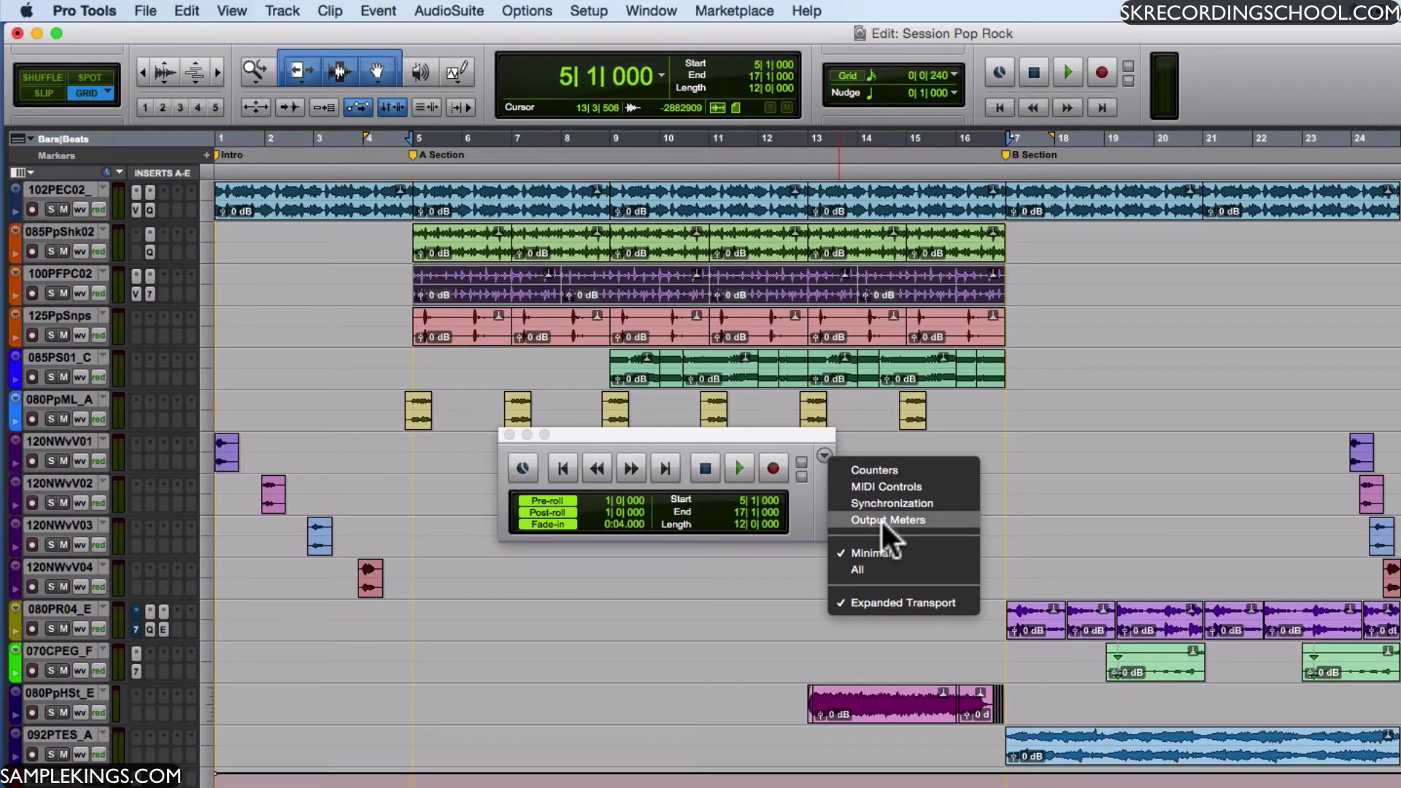
{"action": "left_click", "coordinate": [873, 569]}
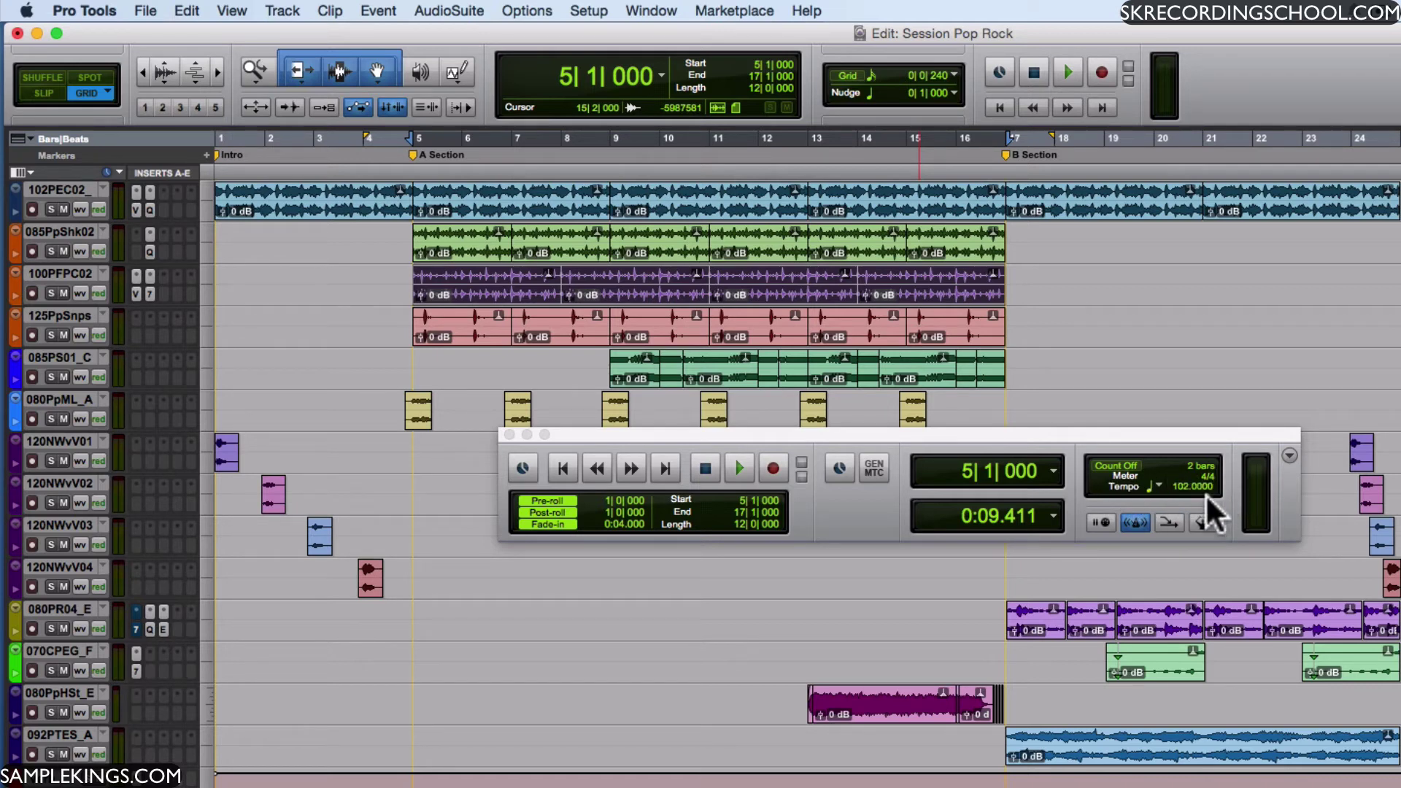
{"action": "left_click", "coordinate": [1290, 453]}
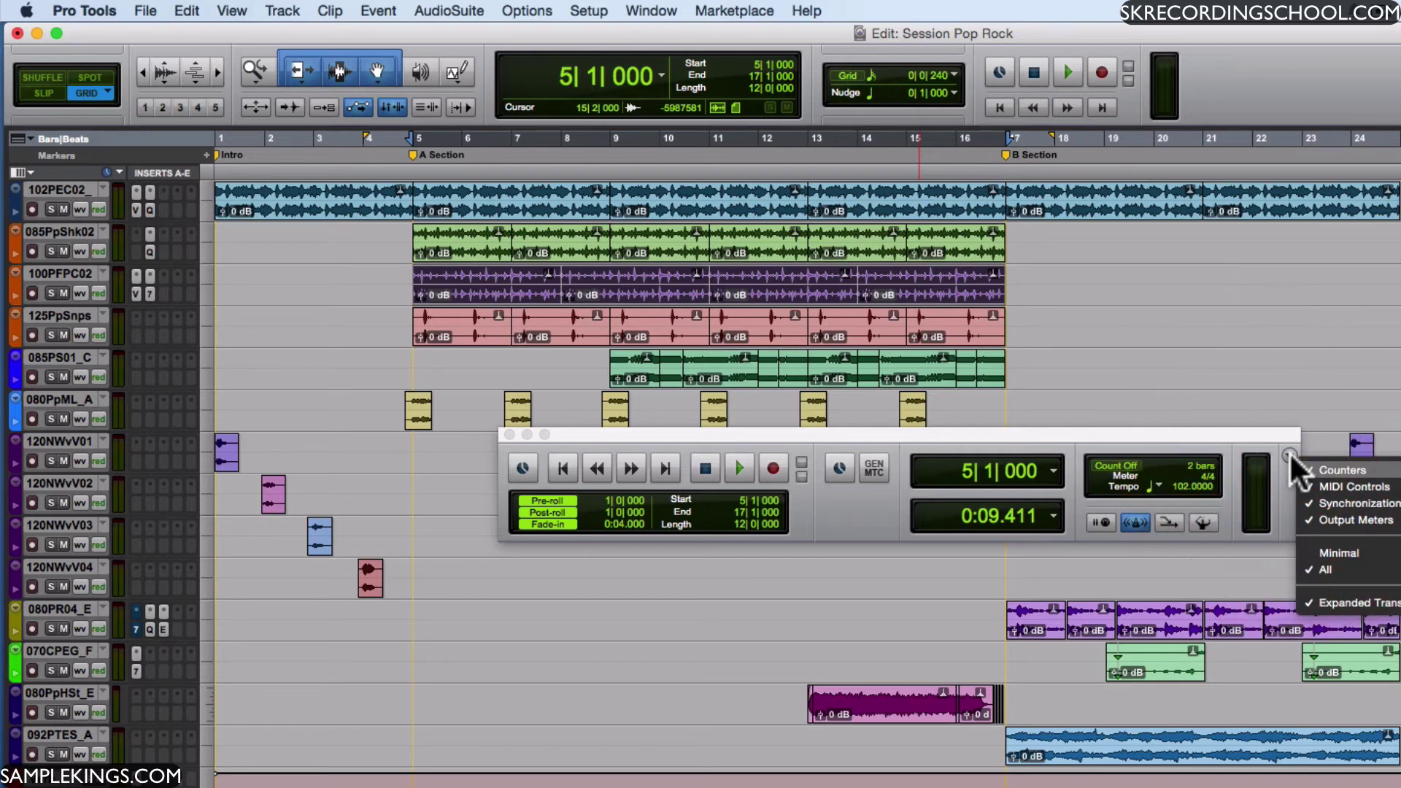
{"action": "left_click", "coordinate": [1215, 430]}
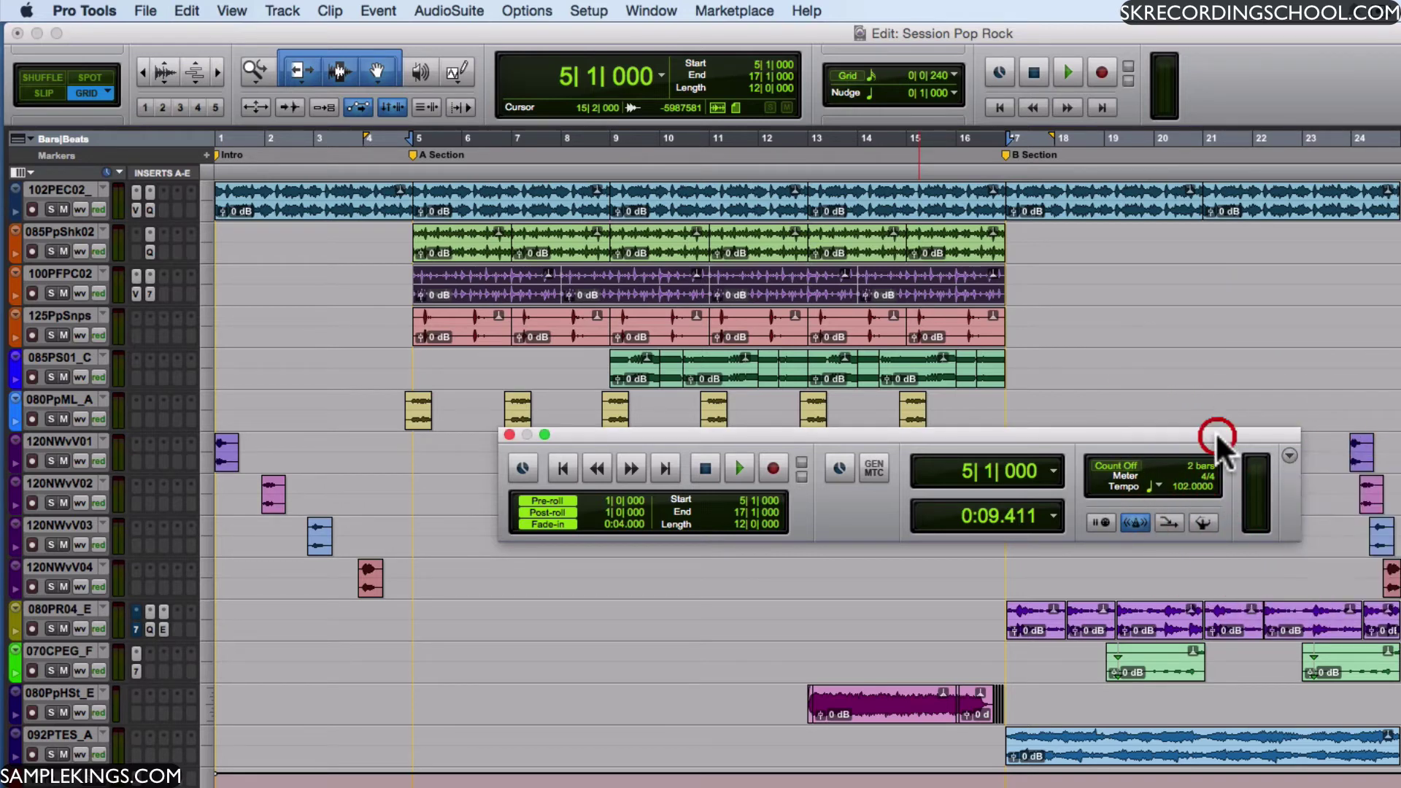
- Play the selection twice to check the output meters in the Transport window and the Edit window
{"action": "key", "text": "space"}
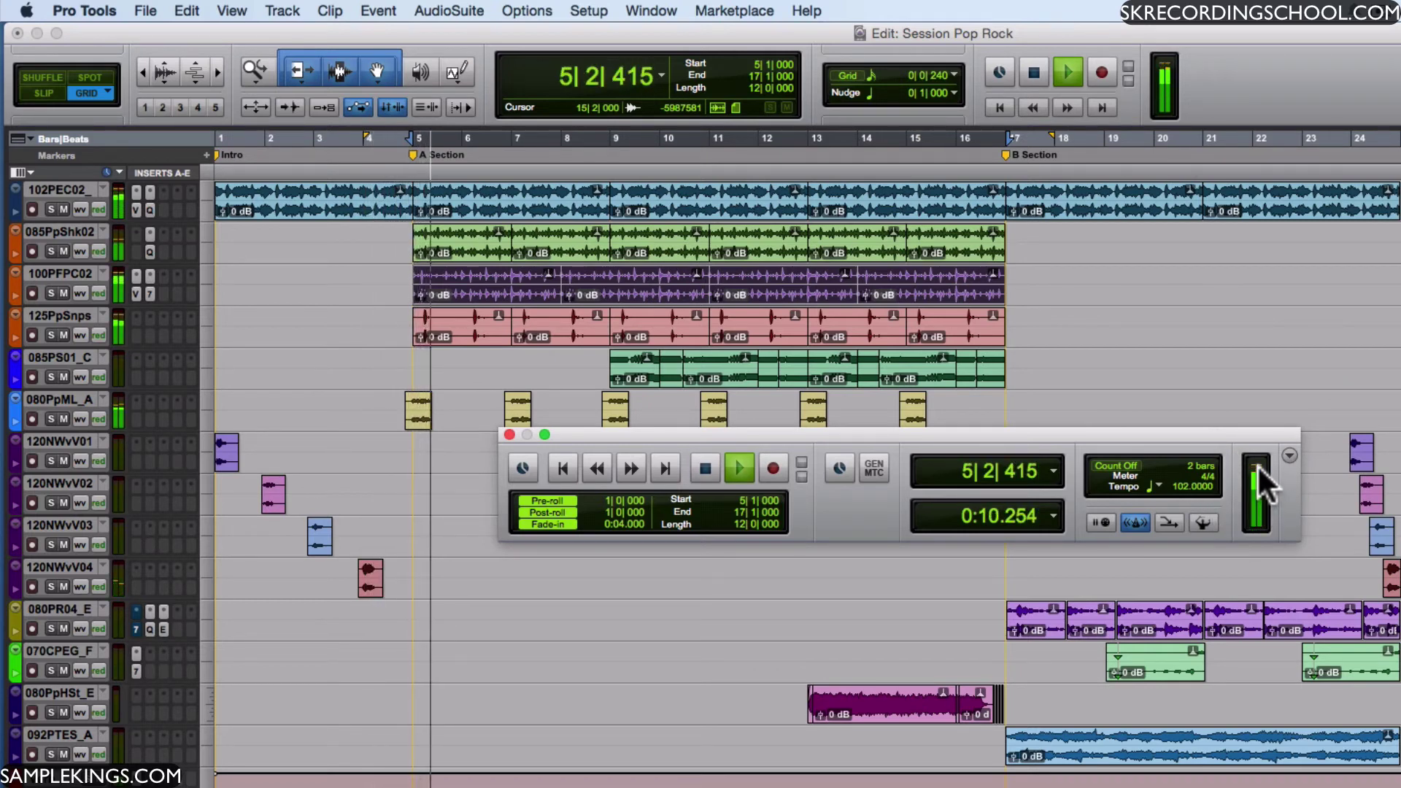
{"action": "key", "text": "space"}
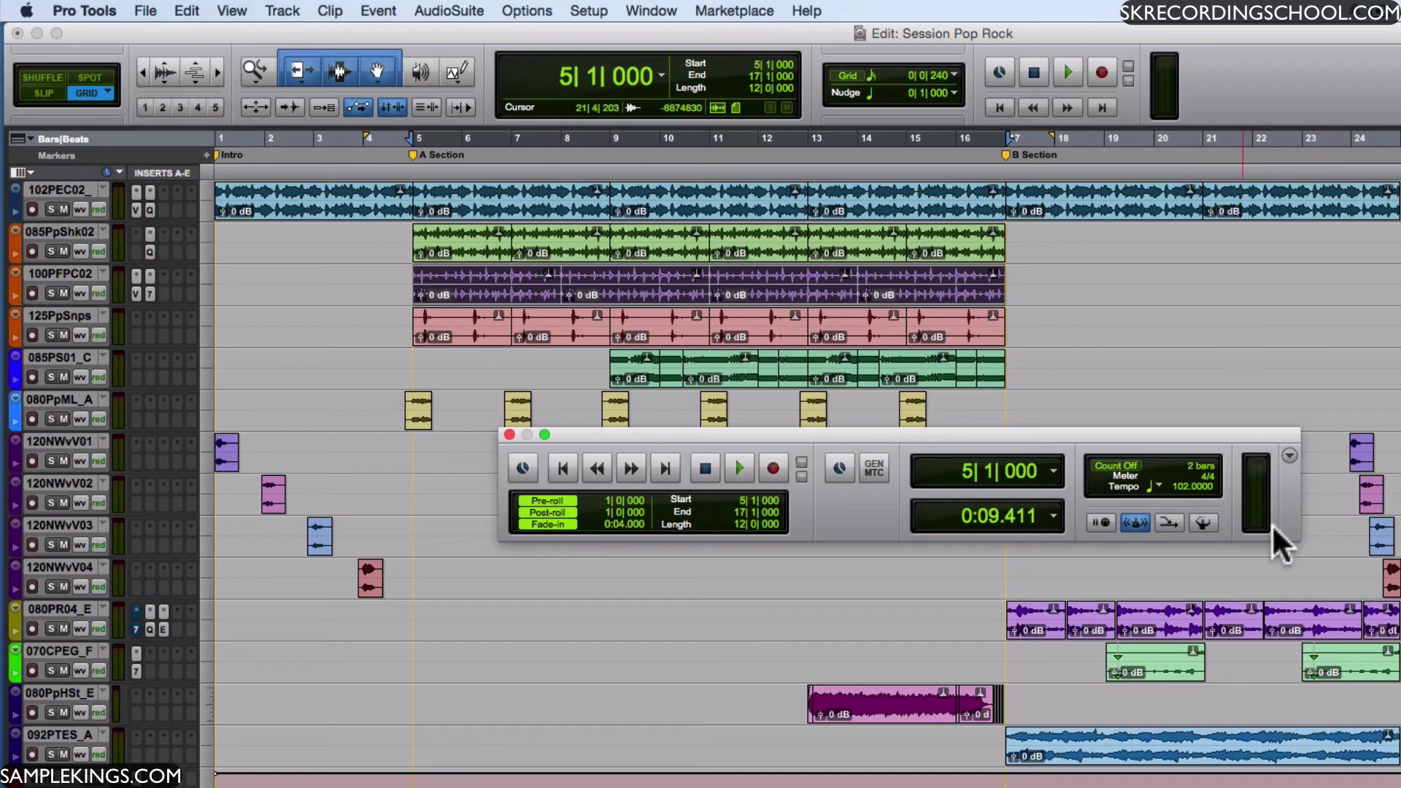
{"action": "key", "text": "space"}
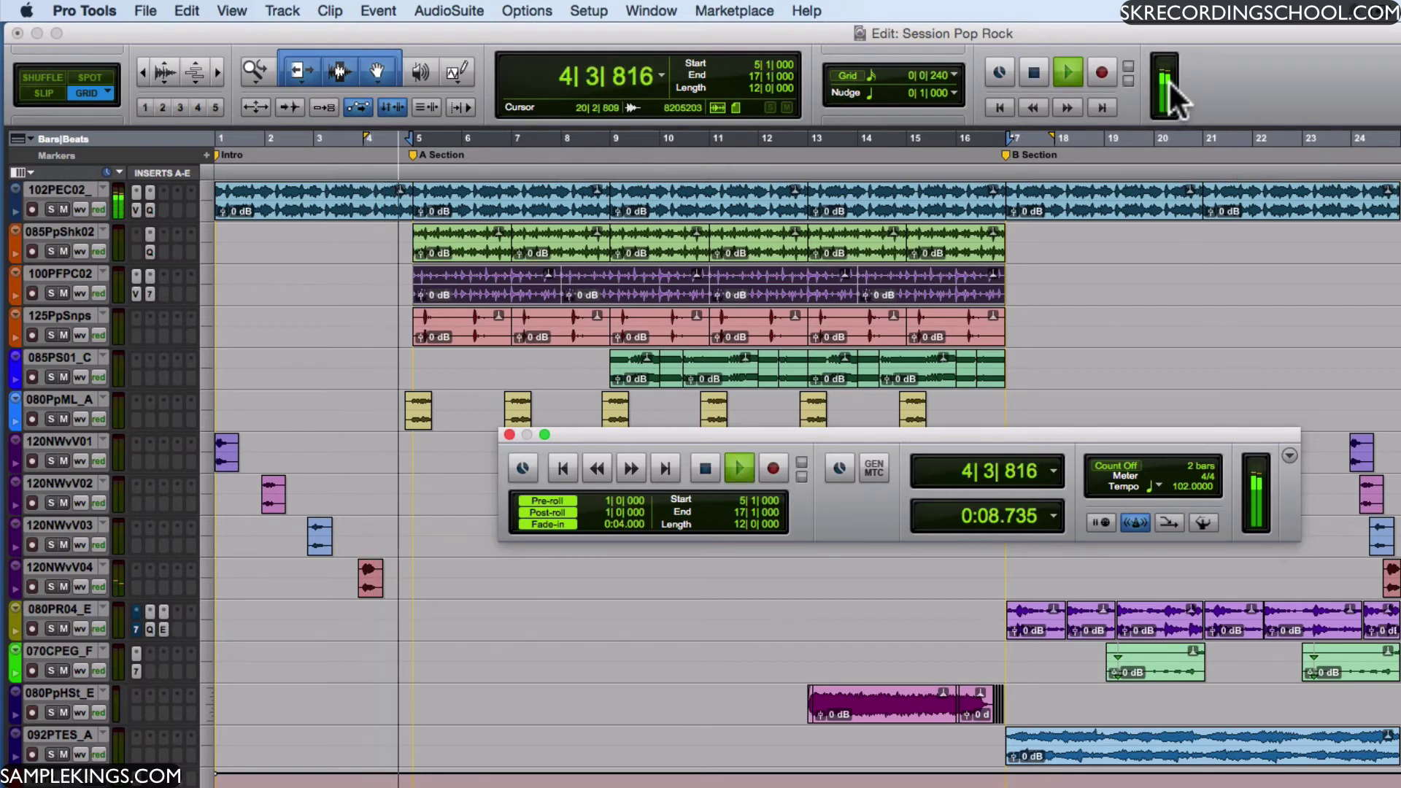
{"action": "key", "text": "space"}
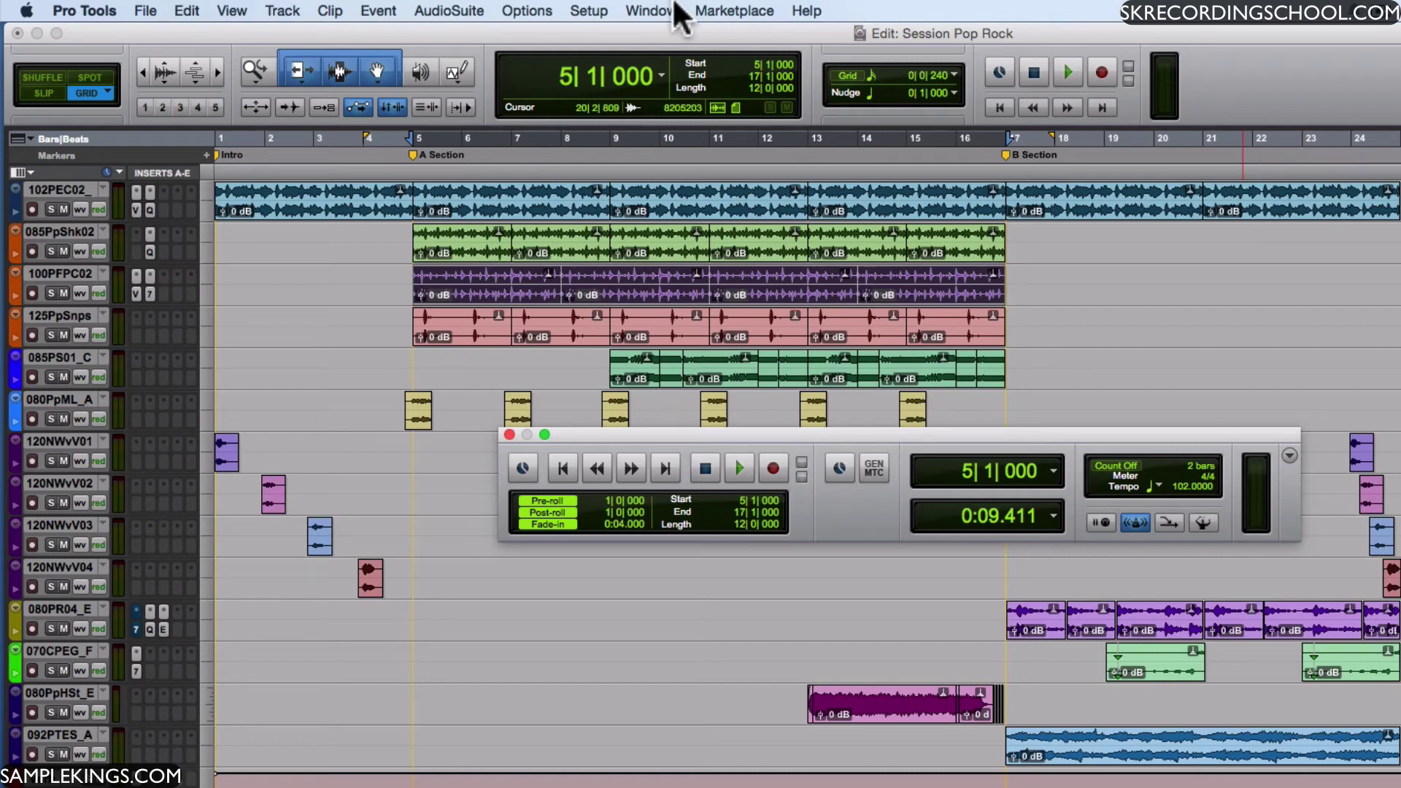
- Open the Big Counter, keep its Bars|Beats format, and briefly play the selection to watch the playback position
{"action": "left_click", "coordinate": [652, 11]}
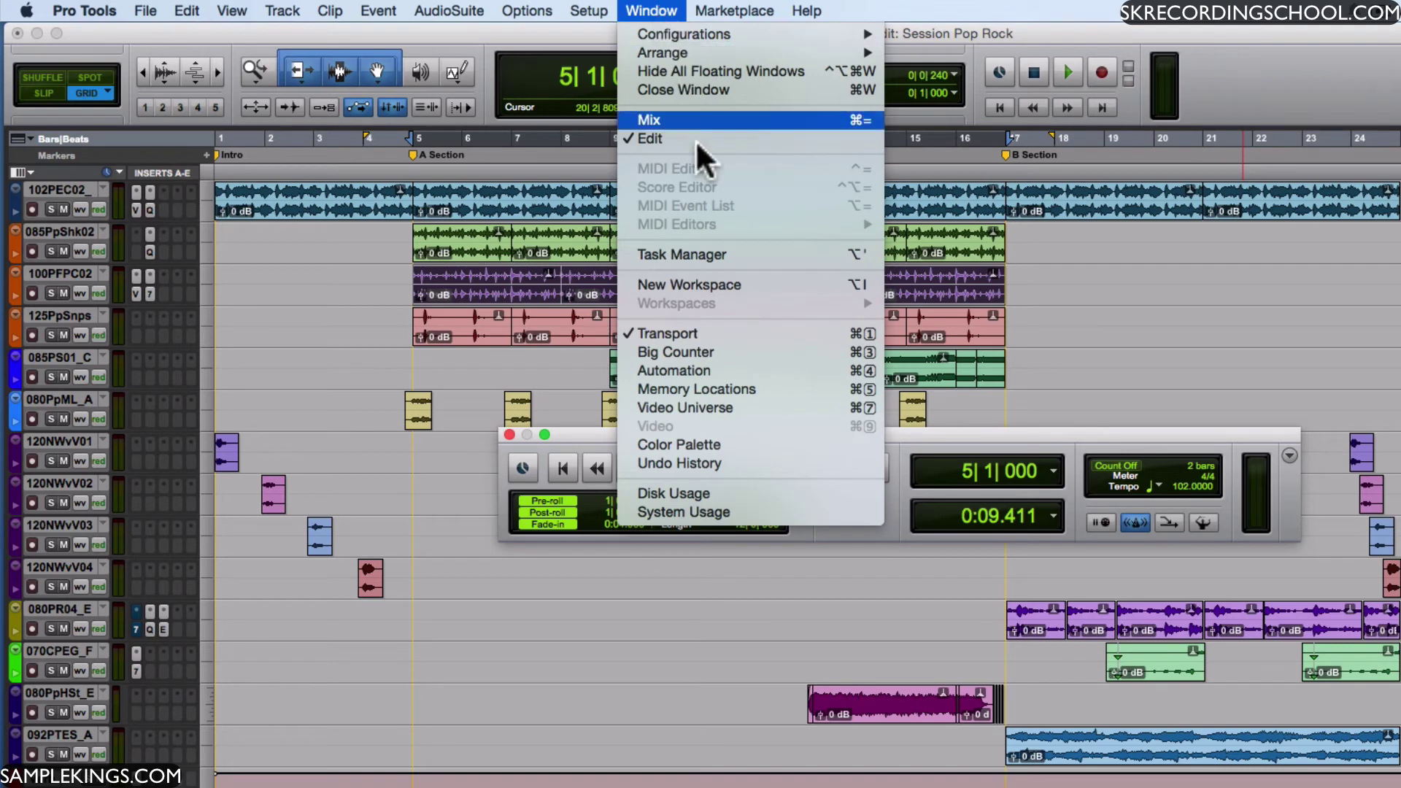
{"action": "left_click", "coordinate": [728, 351]}
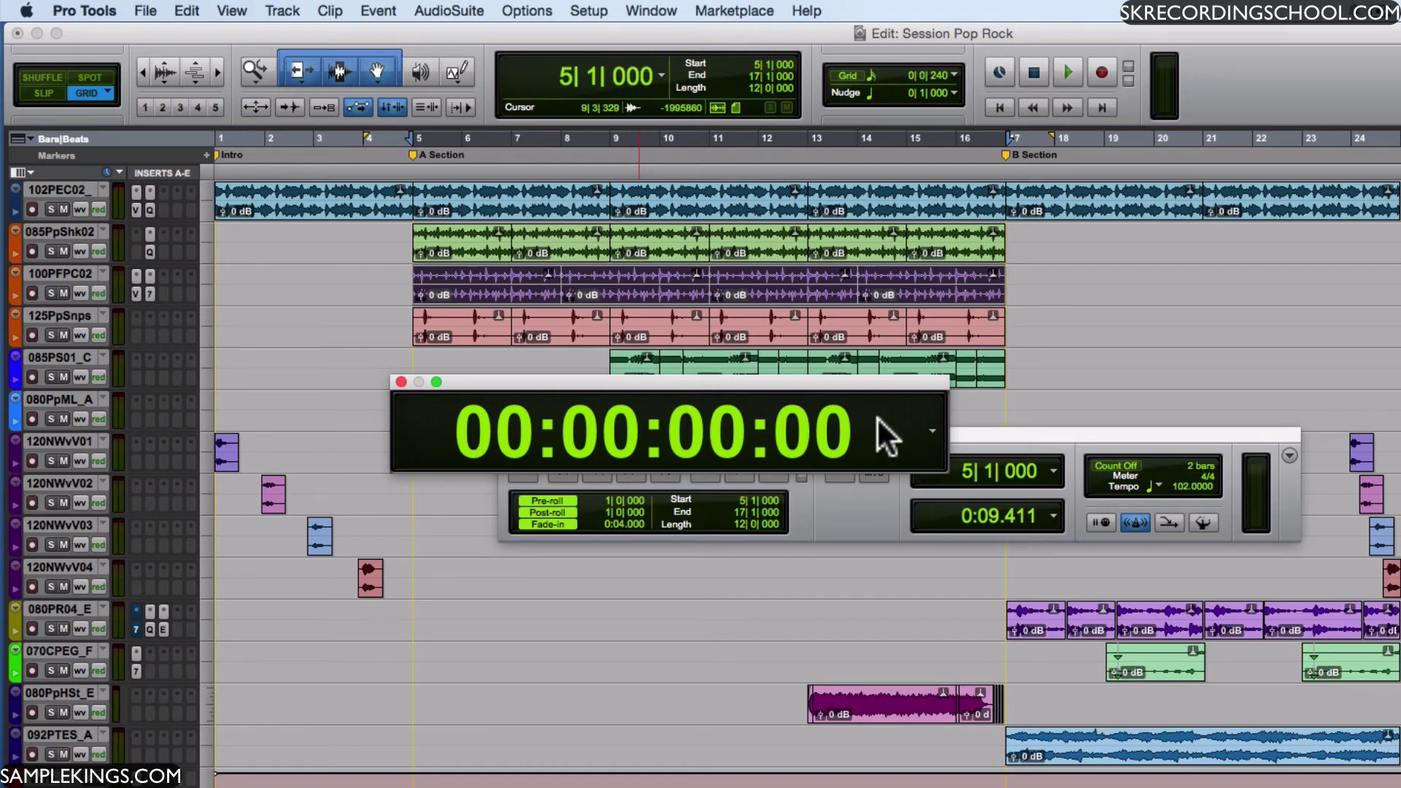
{"action": "left_click", "coordinate": [931, 431]}
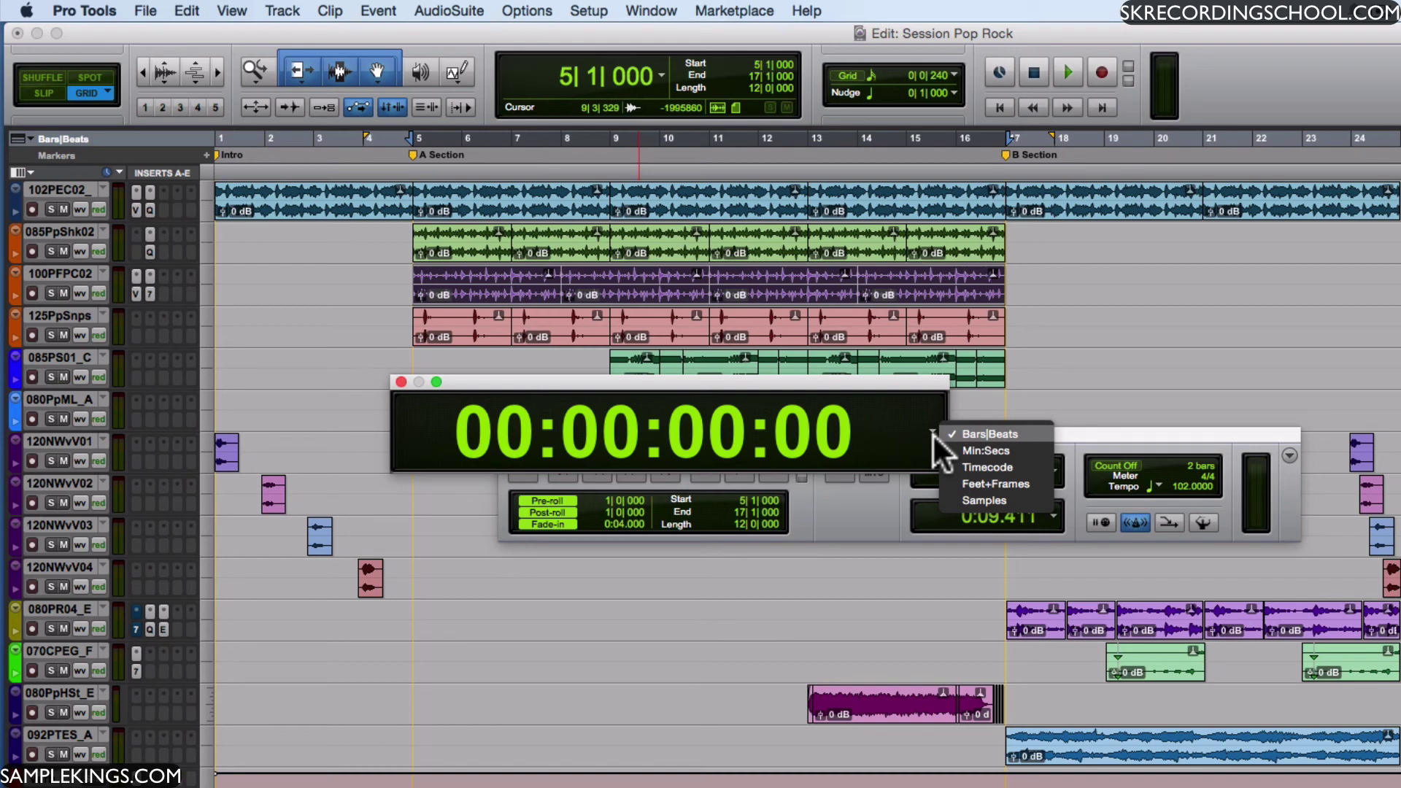
{"action": "left_click", "coordinate": [931, 432]}
{"action": "key", "text": "space"}
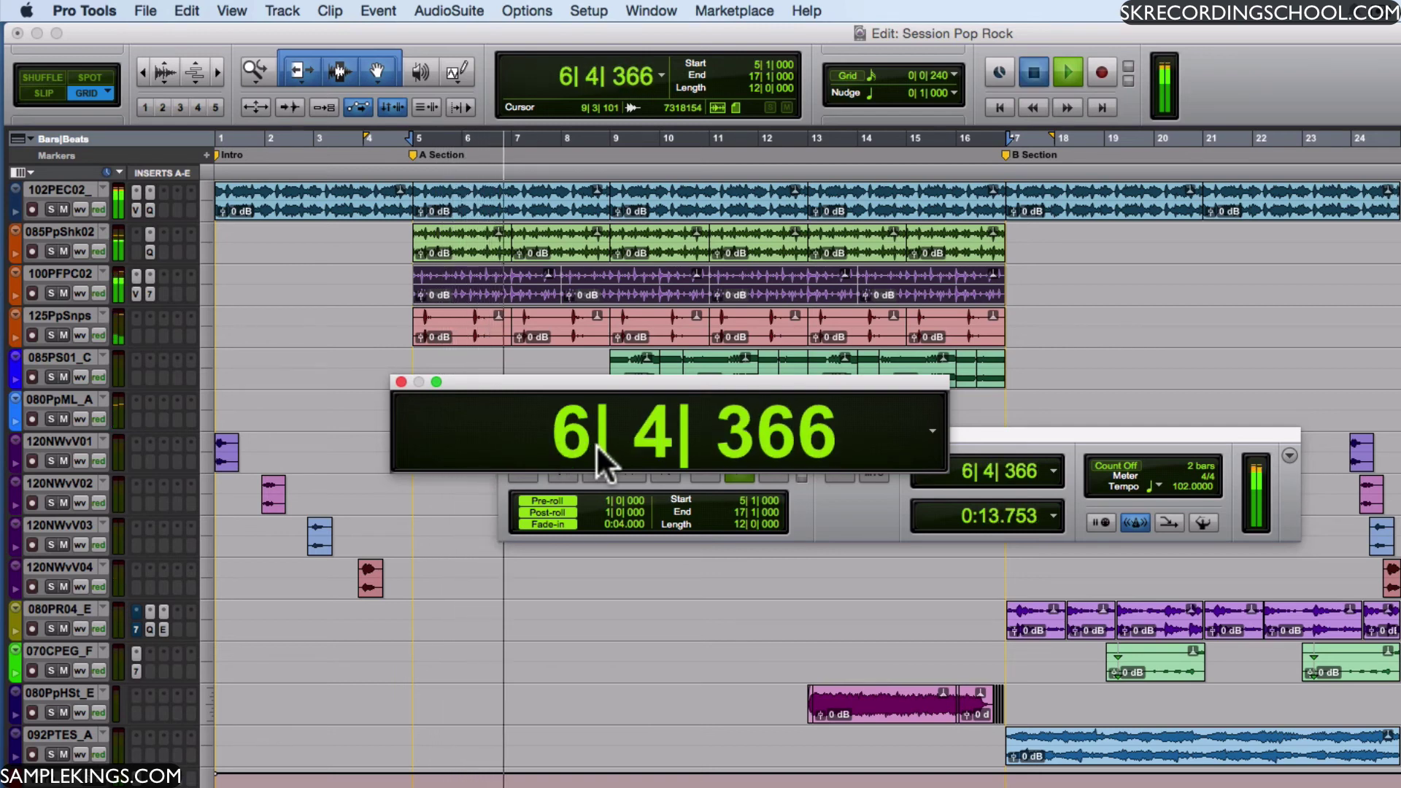
{"action": "key", "text": "space"}
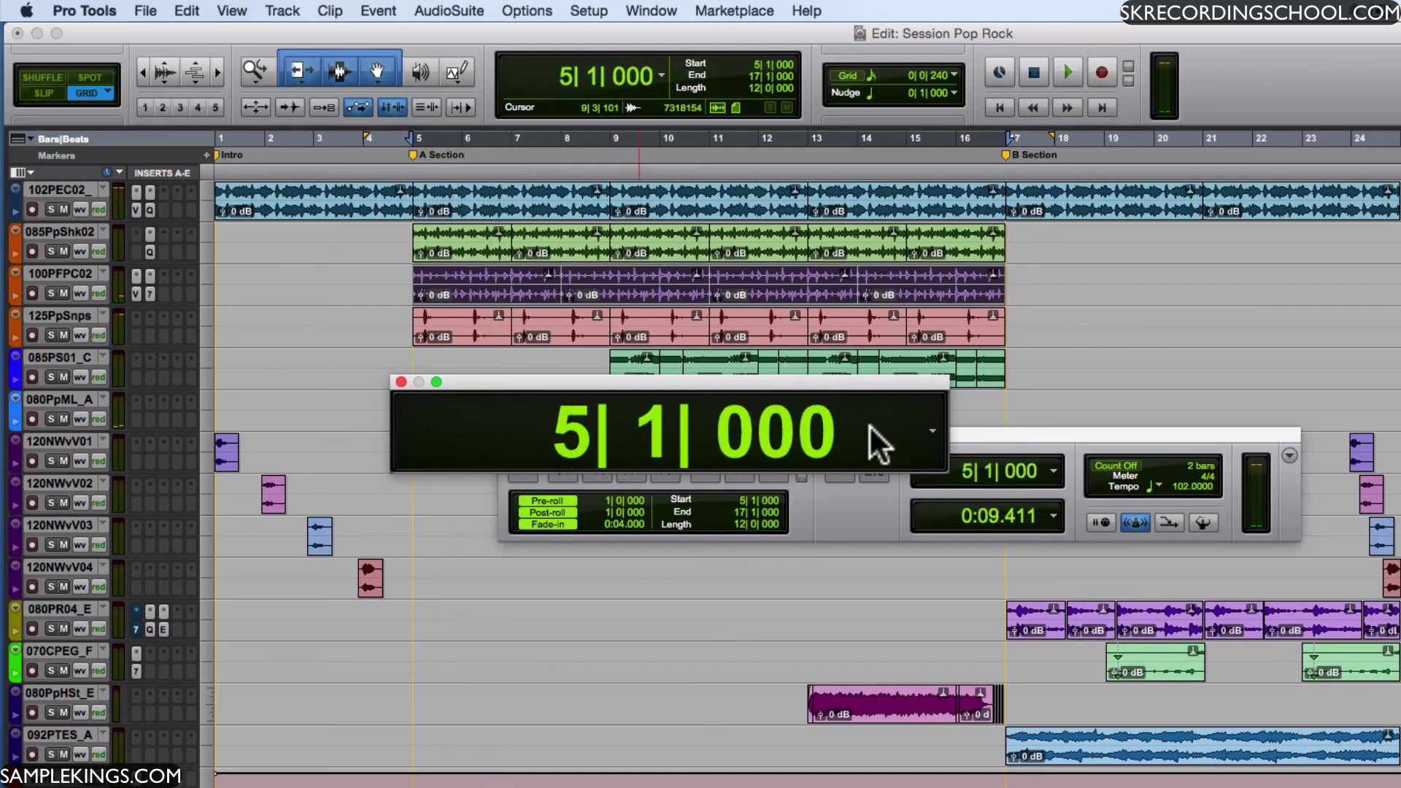
- Switch the Big Counter to Samples and play the selection, returning it to Bars|Beats during playback before stopping
{"action": "left_click", "coordinate": [934, 428]}
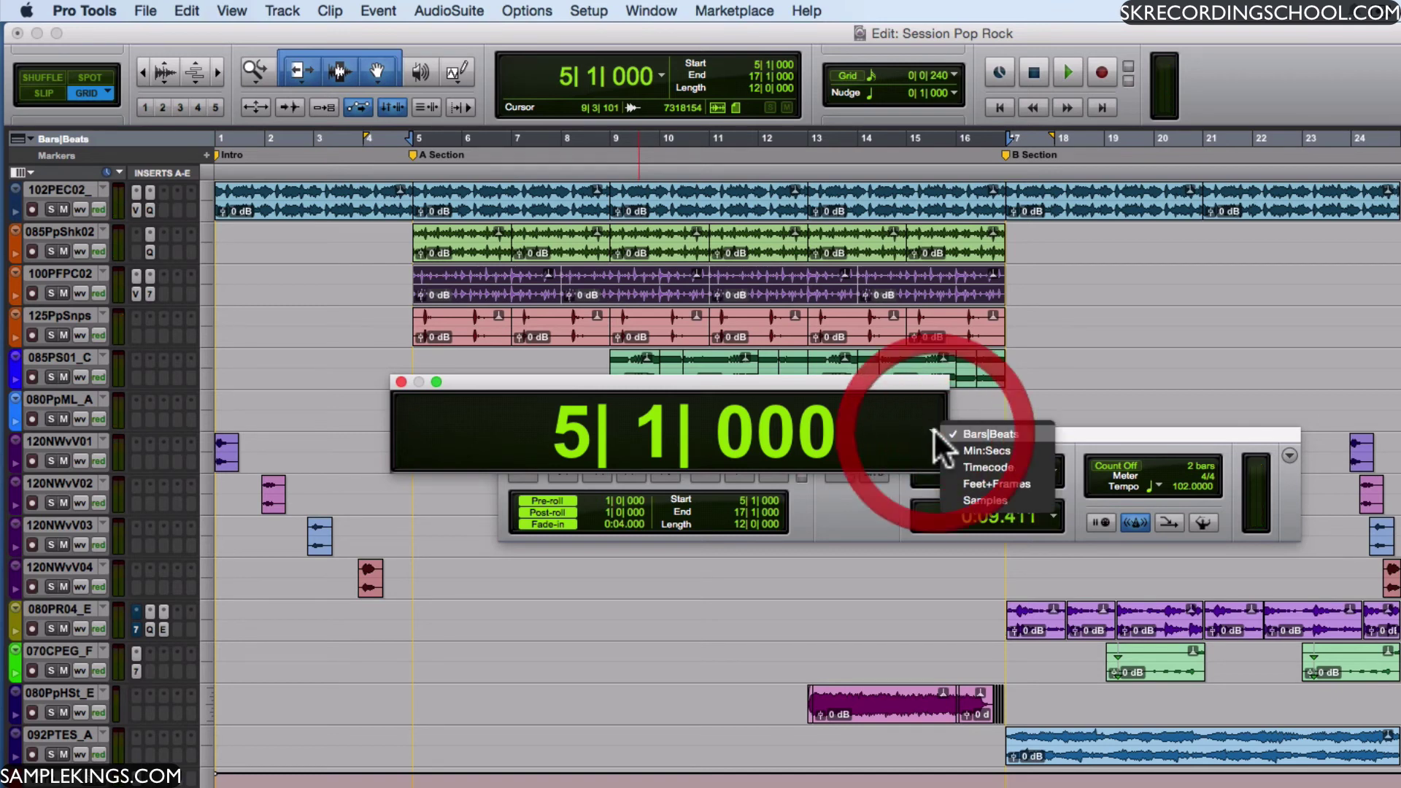
{"action": "left_click", "coordinate": [978, 494]}
{"action": "key", "text": "space"}
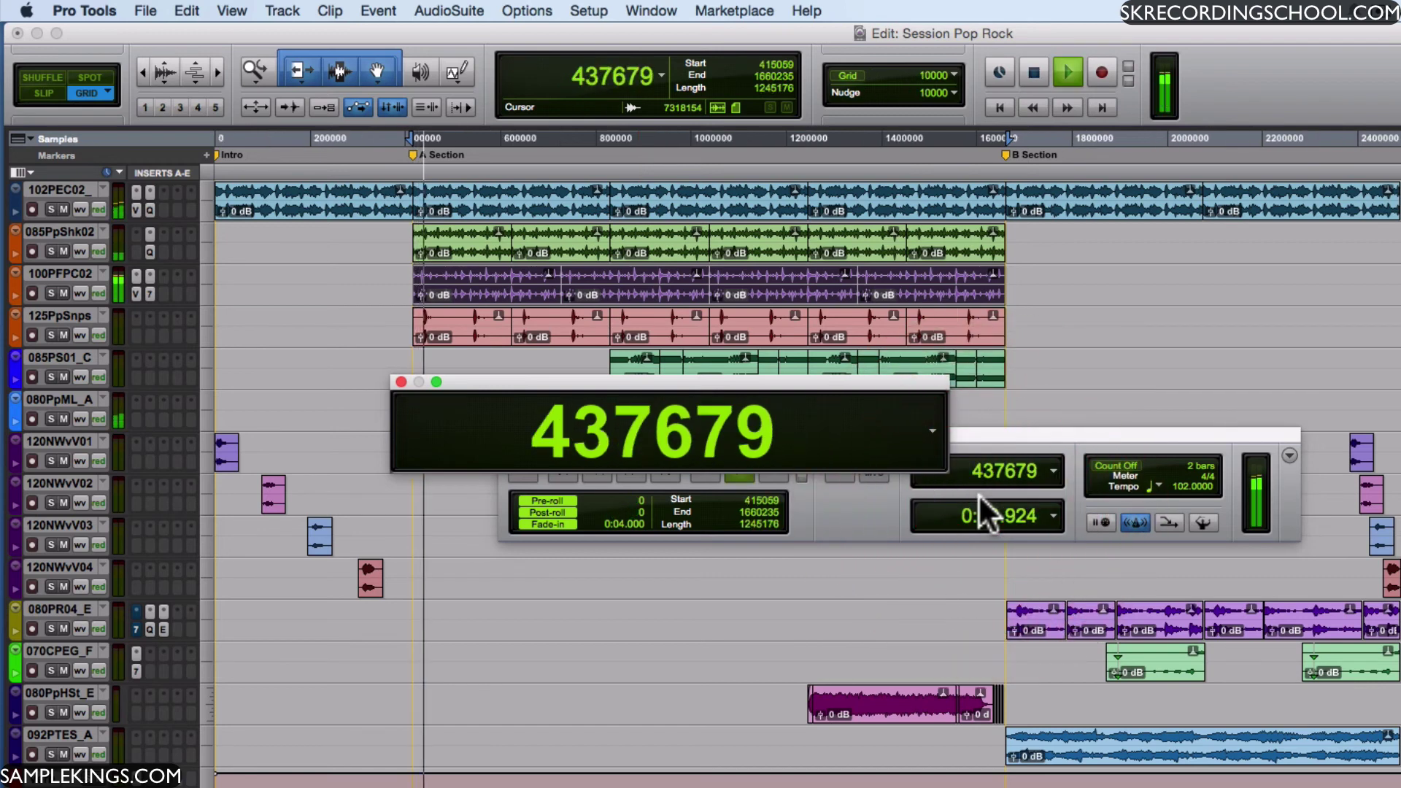
{"action": "left_click", "coordinate": [932, 430]}
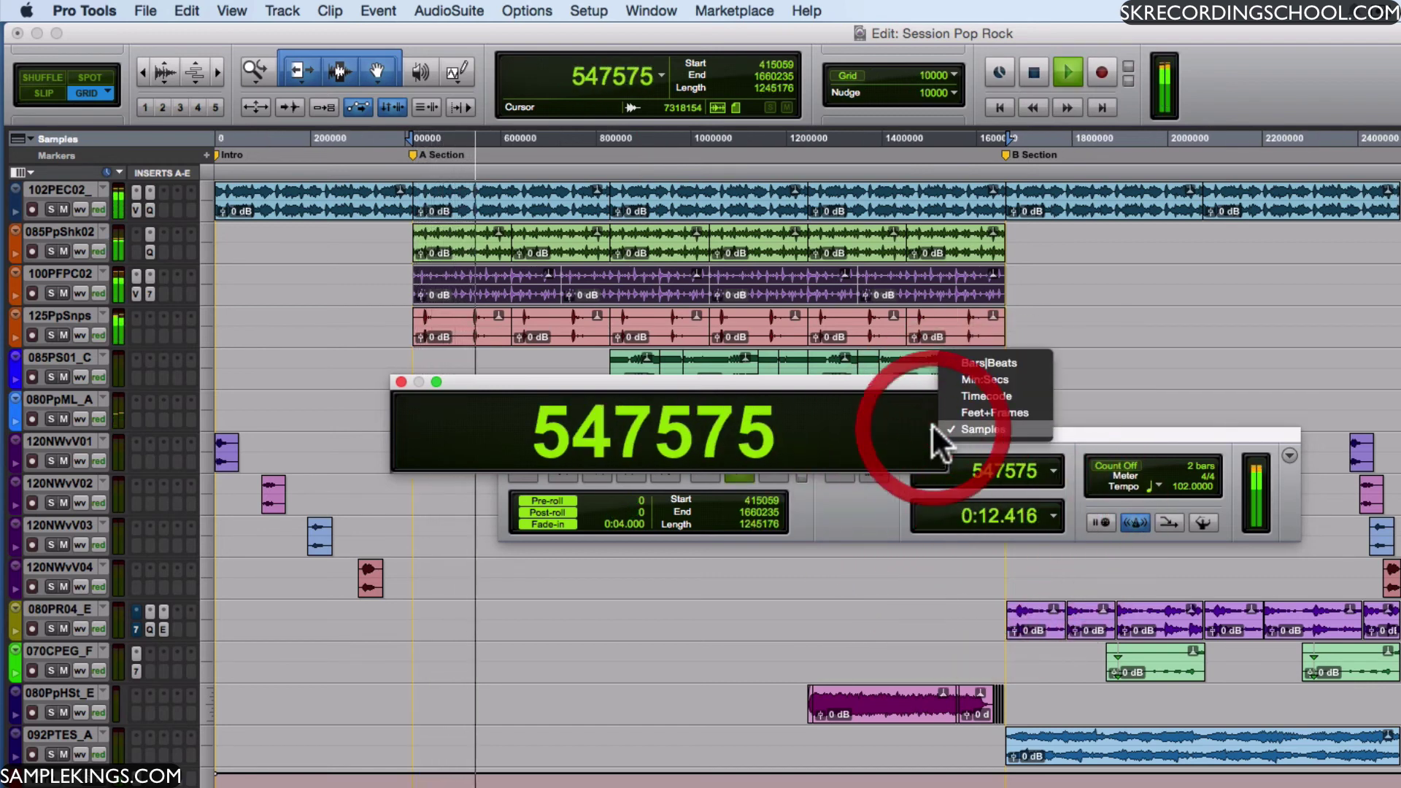
{"action": "left_click", "coordinate": [950, 361]}
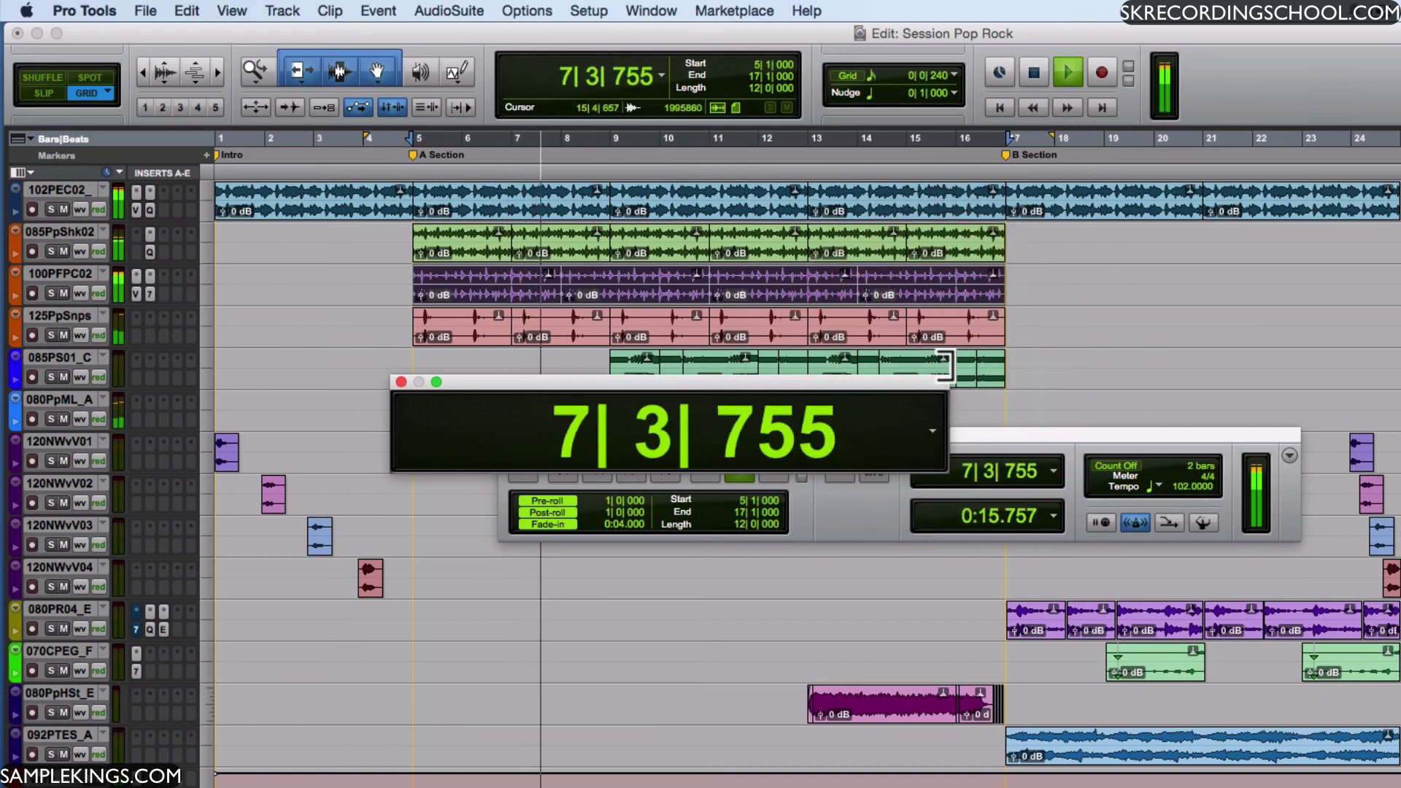
{"action": "key", "text": "space"}
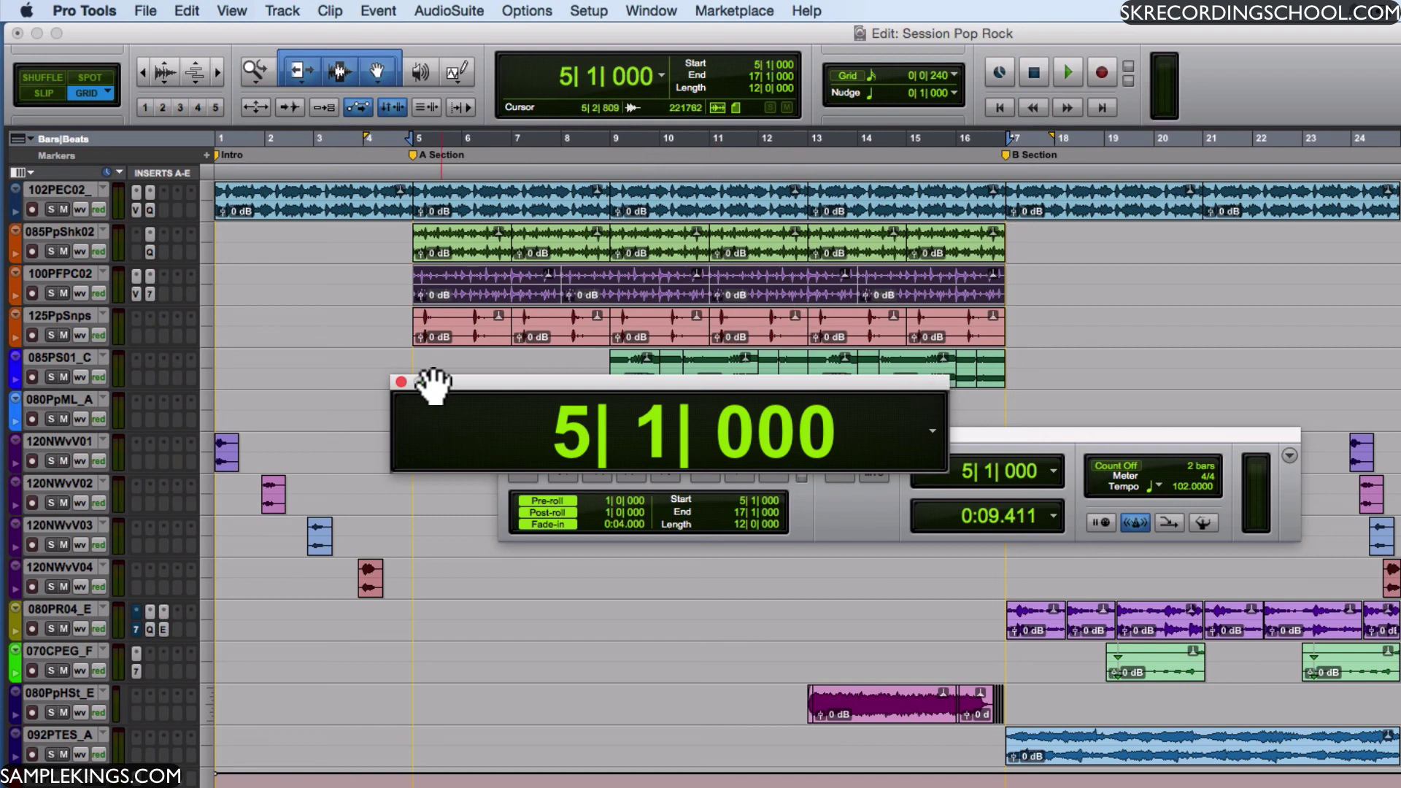
- Move the Big Counter aside and close it, and reposition the Transport window over the upper tracks
{"action": "left_click", "coordinate": [479, 382]}
{"action": "left_click_drag", "start_coordinate": [478, 381], "coordinate": [702, 313]}
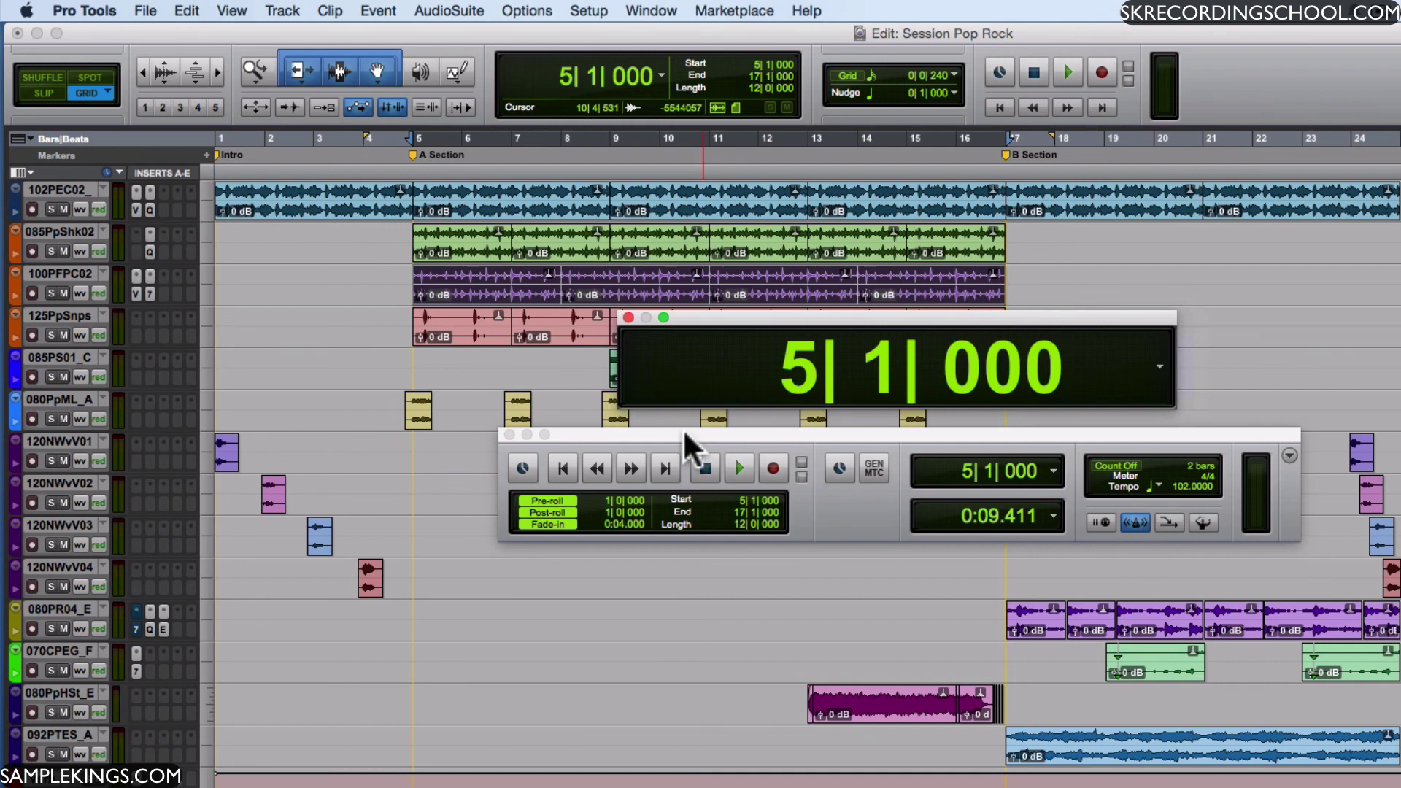
{"action": "left_click", "coordinate": [628, 318]}
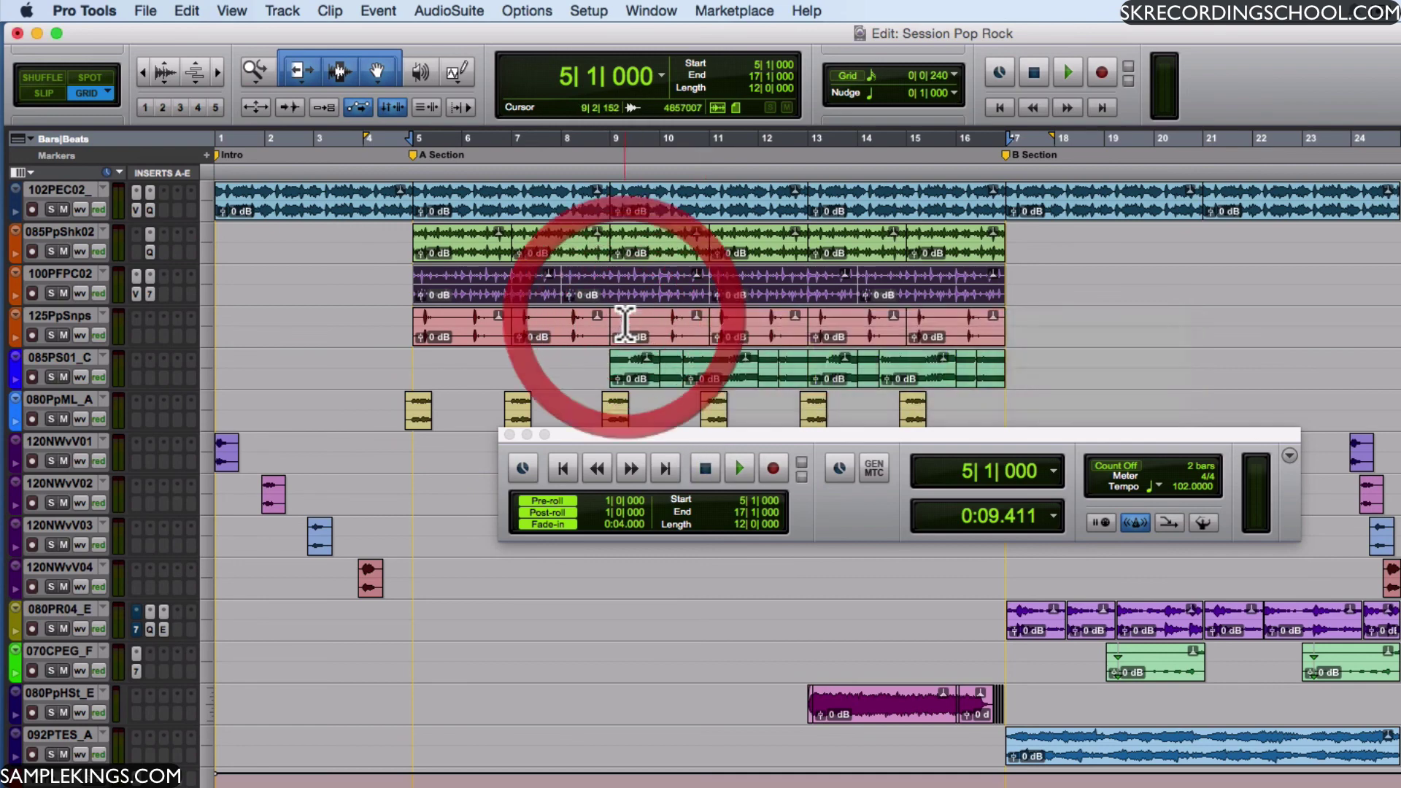
{"action": "left_click_drag", "start_coordinate": [759, 431], "coordinate": [867, 243]}
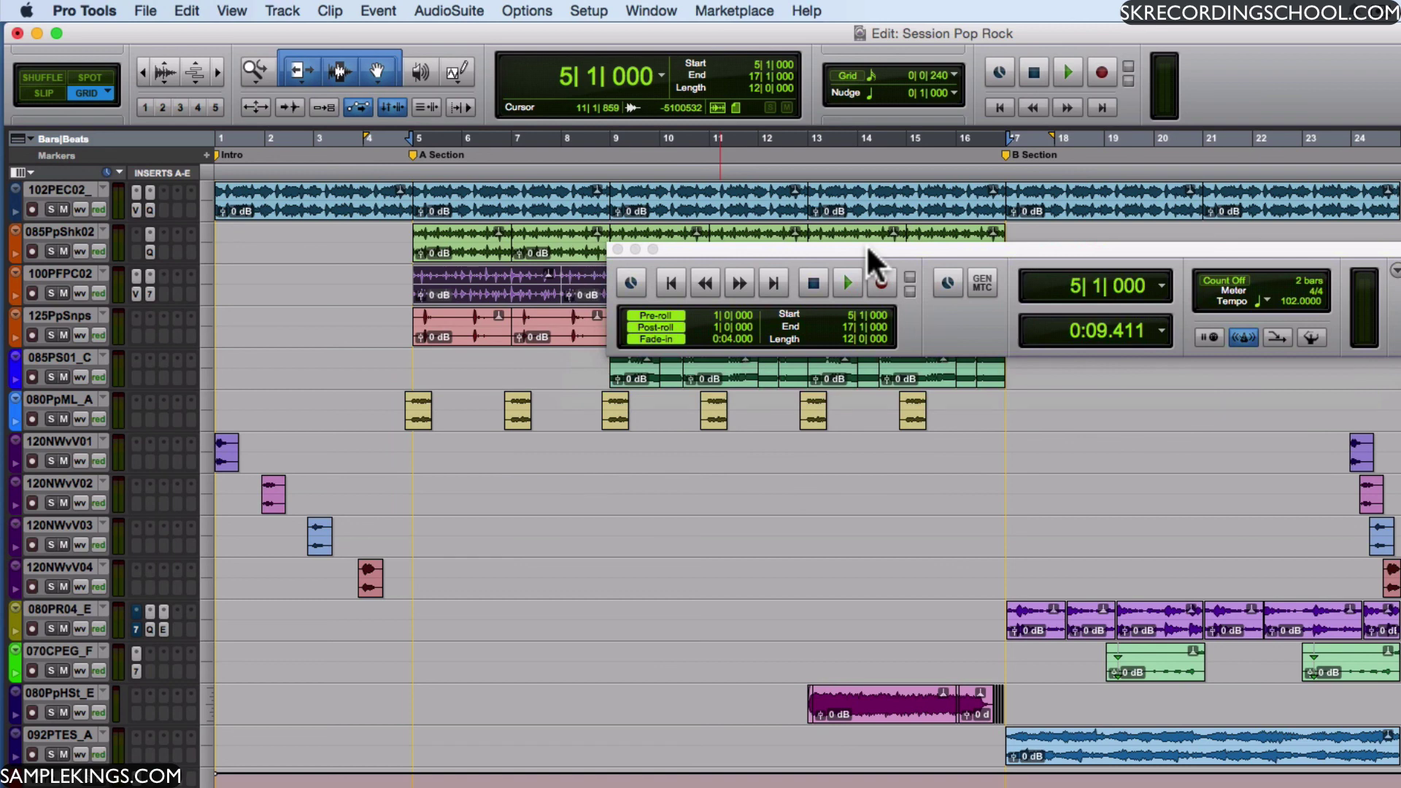